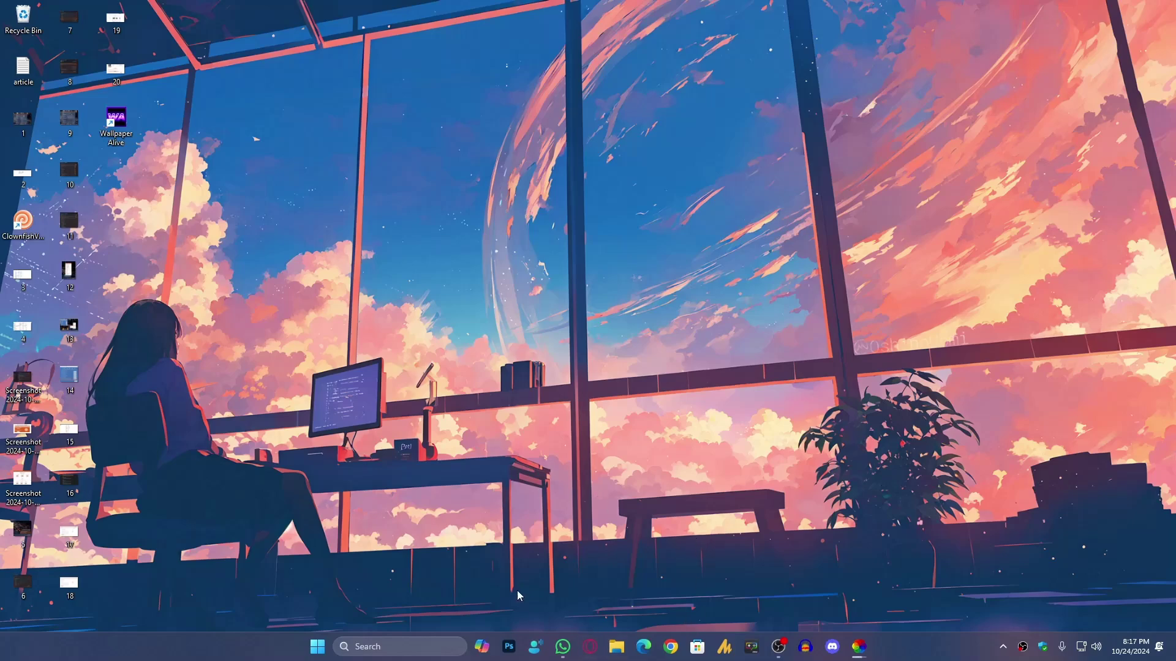
Launch Device Manager from search and select the GTX 1060 6GB under Display adapters
click(390, 647)
text(device Manager)
key(Return)
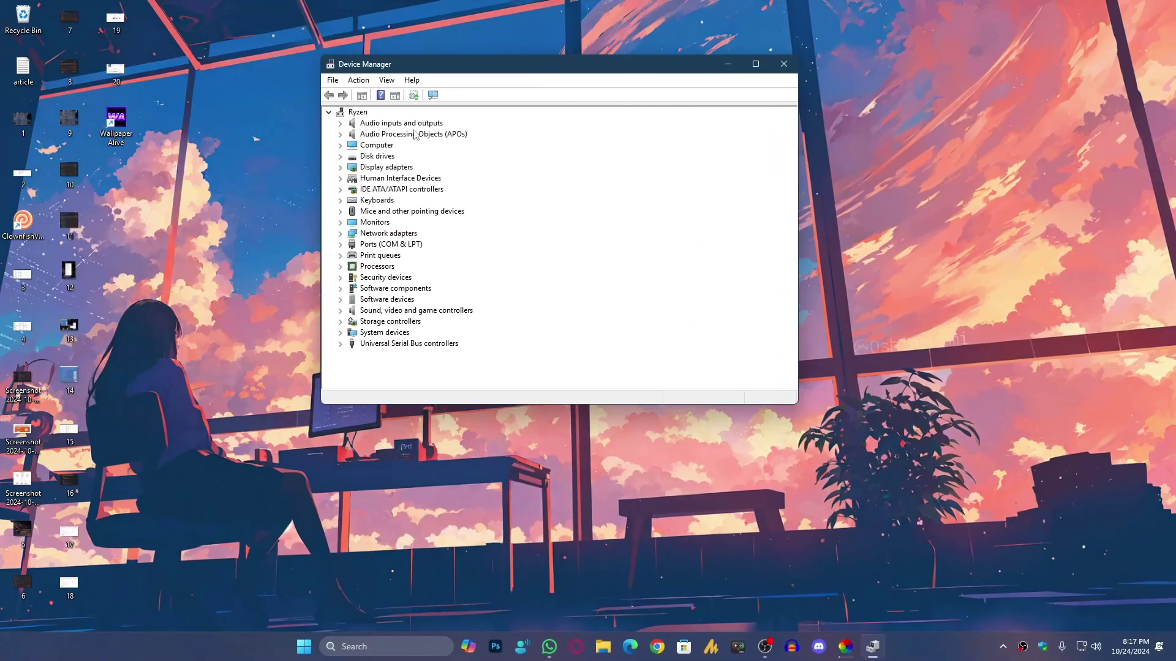
double_click(398, 169)
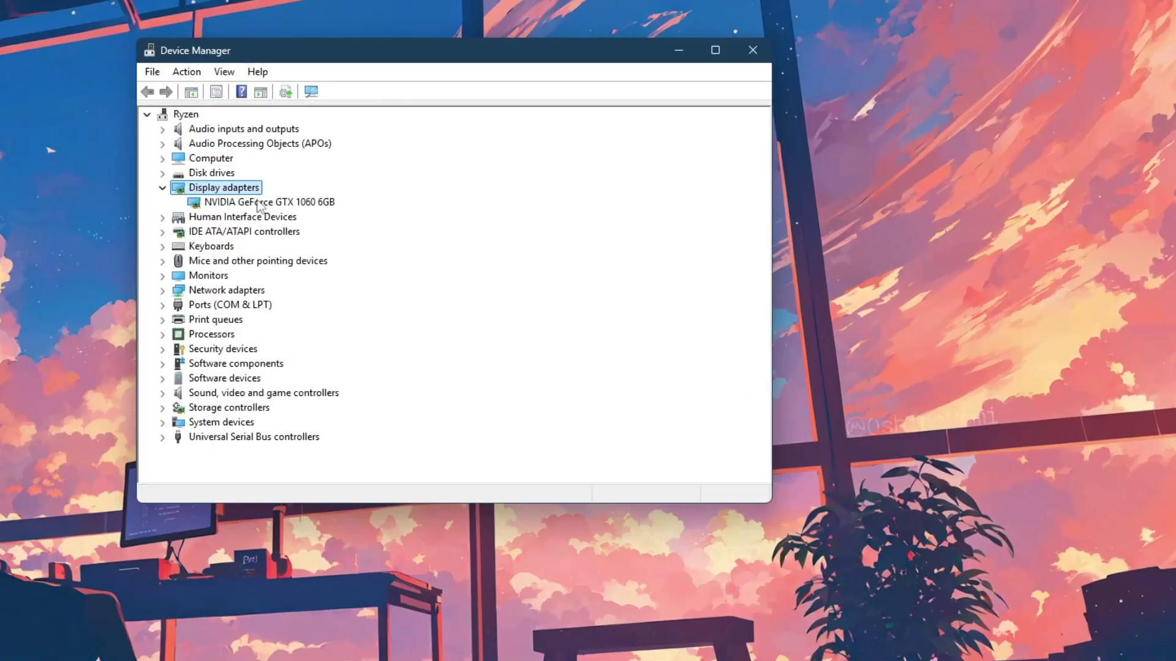
click(413, 178)
Search automatically for a newer GTX 1060 driver, then check Windows Update
right_click(292, 208)
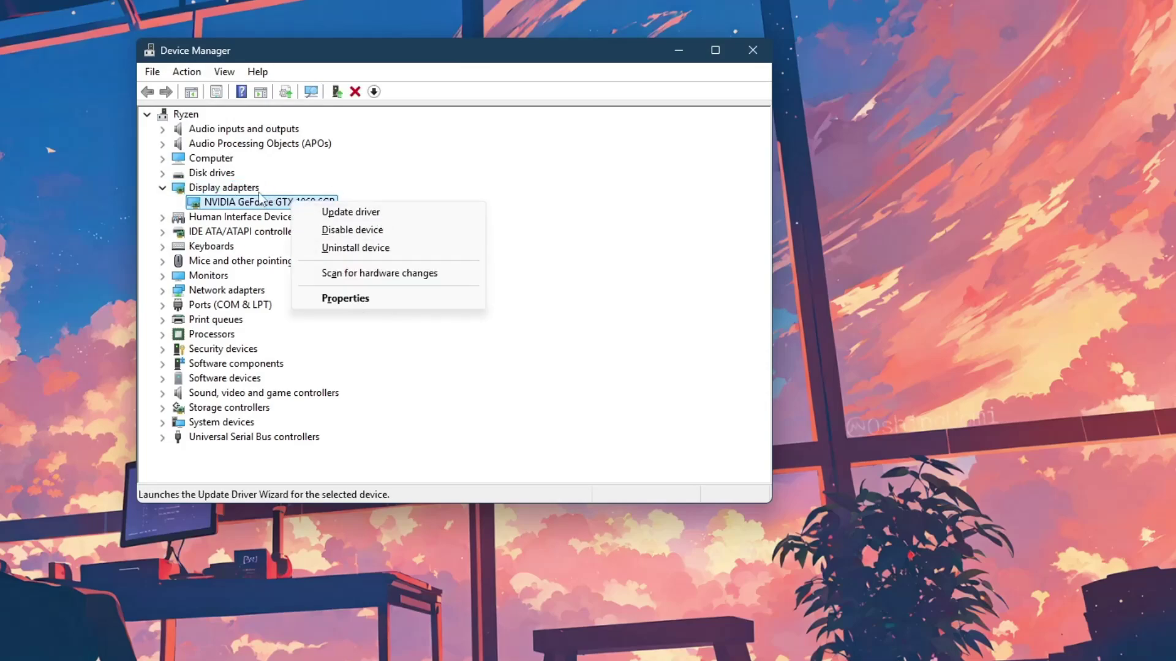
click(314, 209)
right_click(314, 208)
click(356, 212)
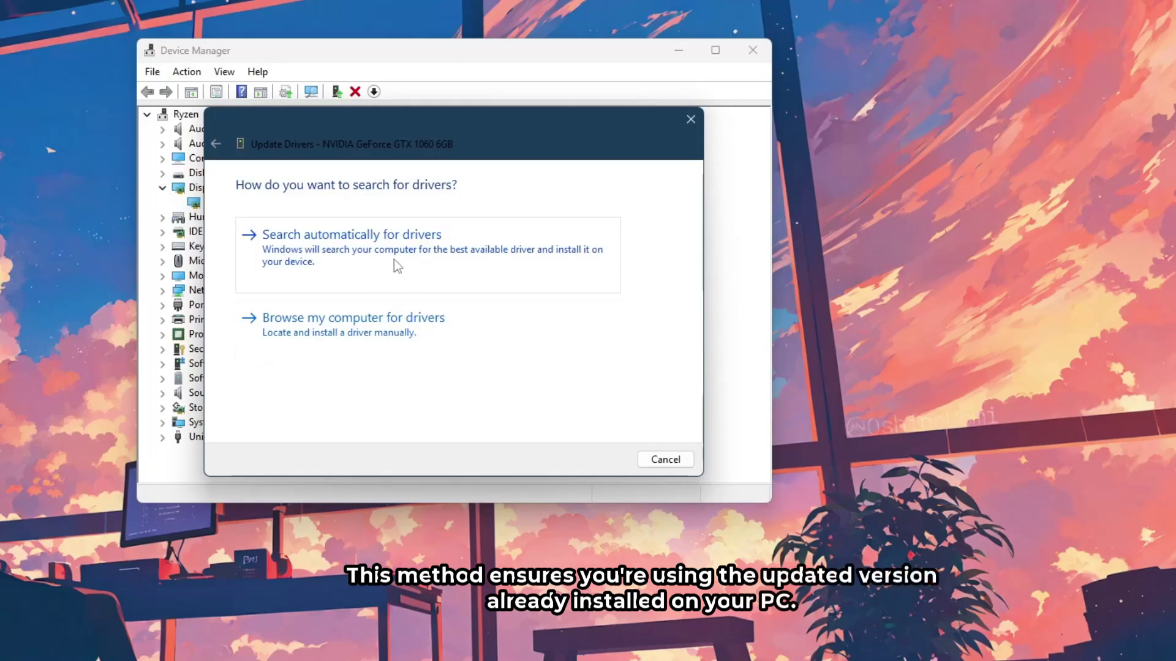
click(436, 257)
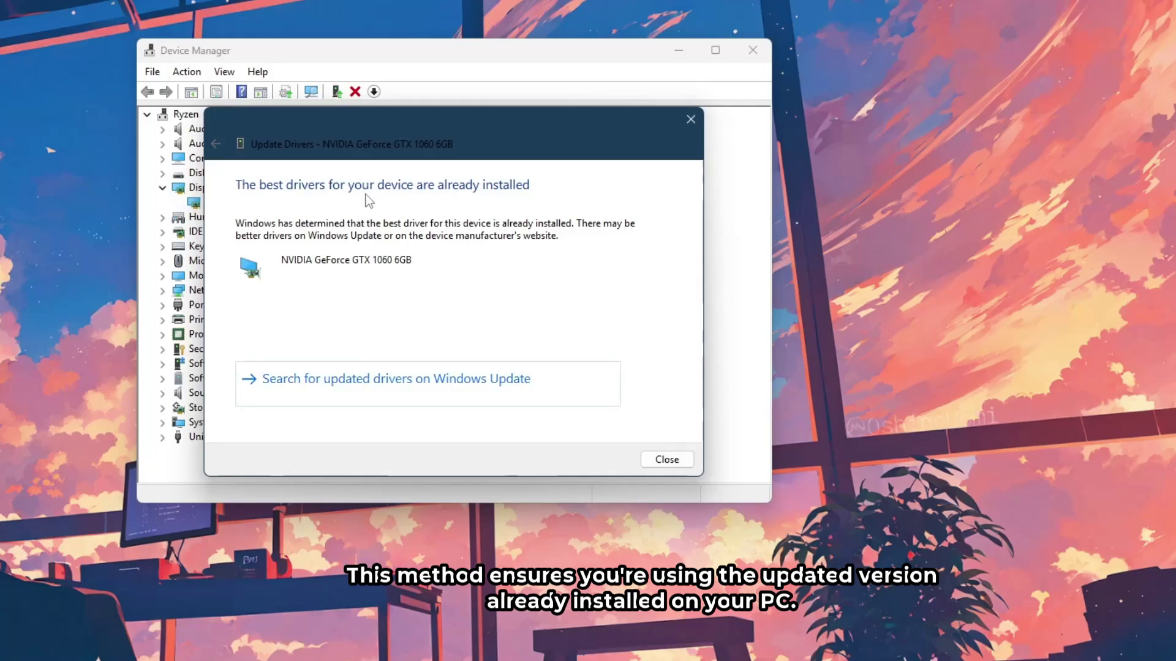
click(400, 379)
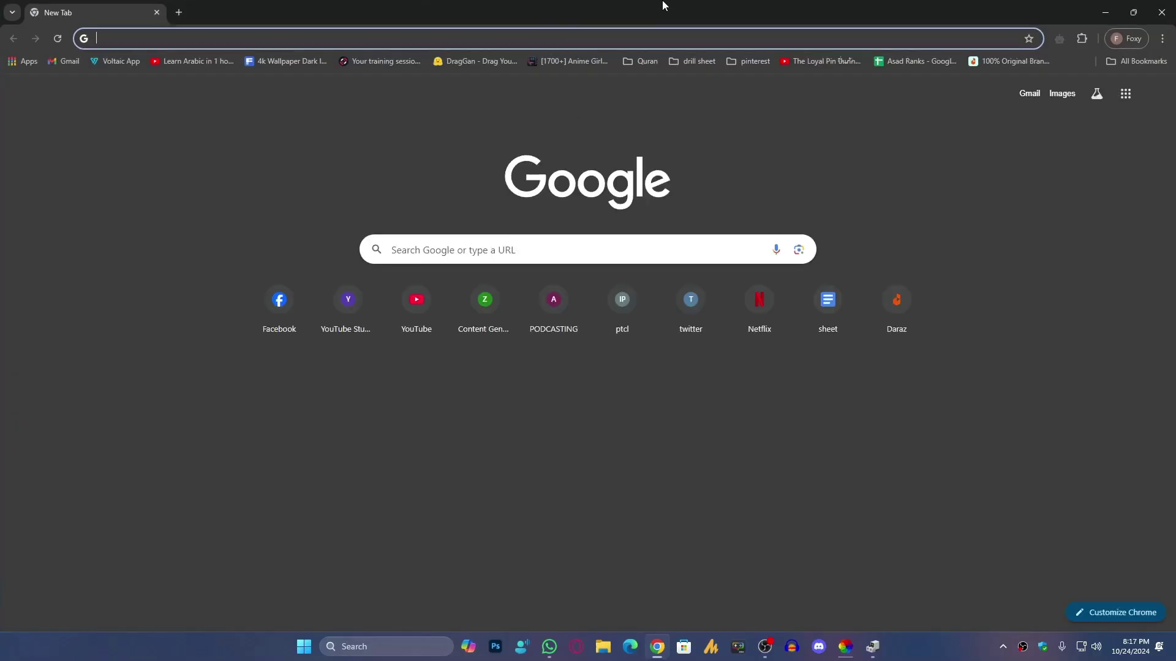
Search Google for 'nvidia drivers' and open NVIDIA's official drivers page
double_click(662, 5)
text(nvi)
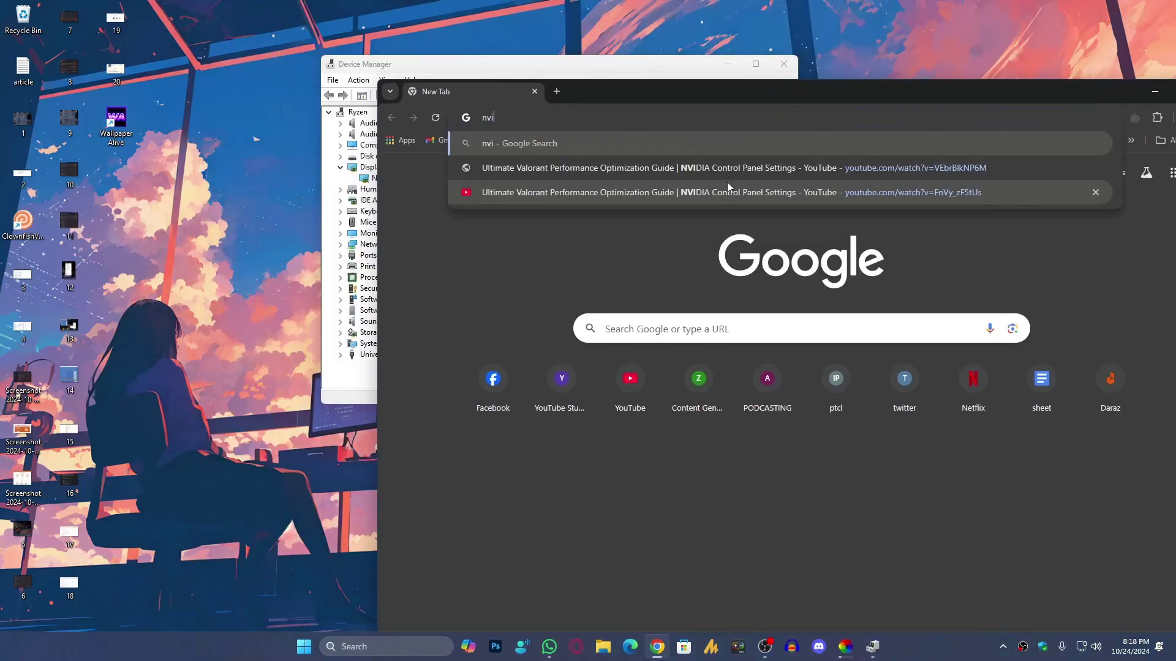
text(dia drive)
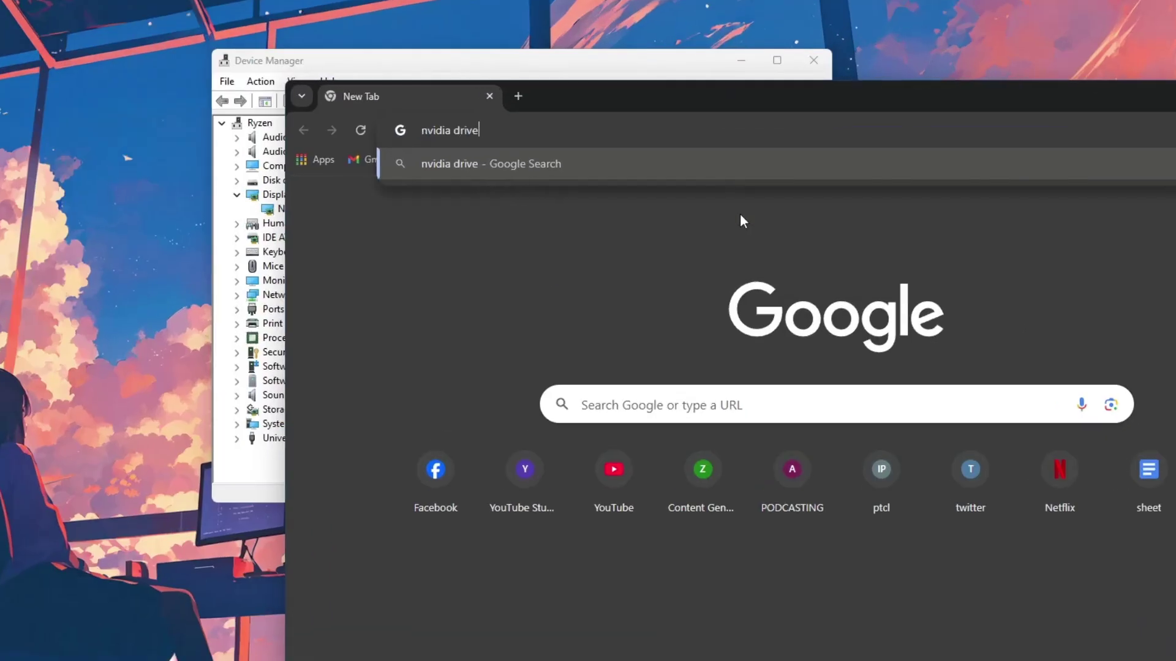
text(rs)
key(Return)
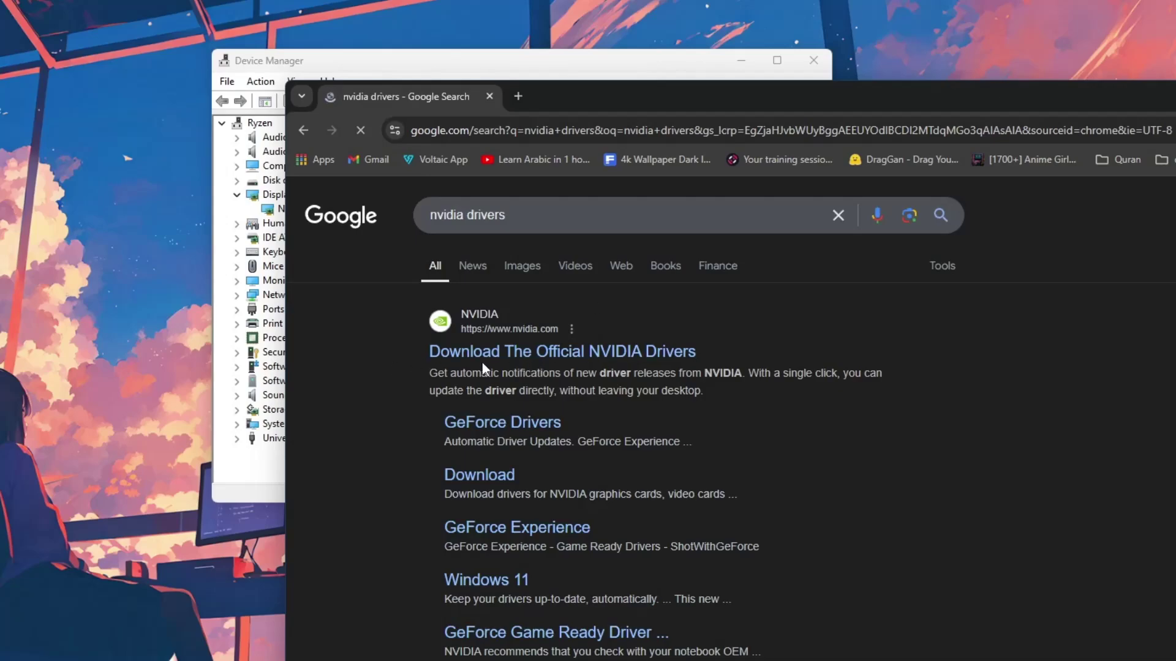
click(585, 355)
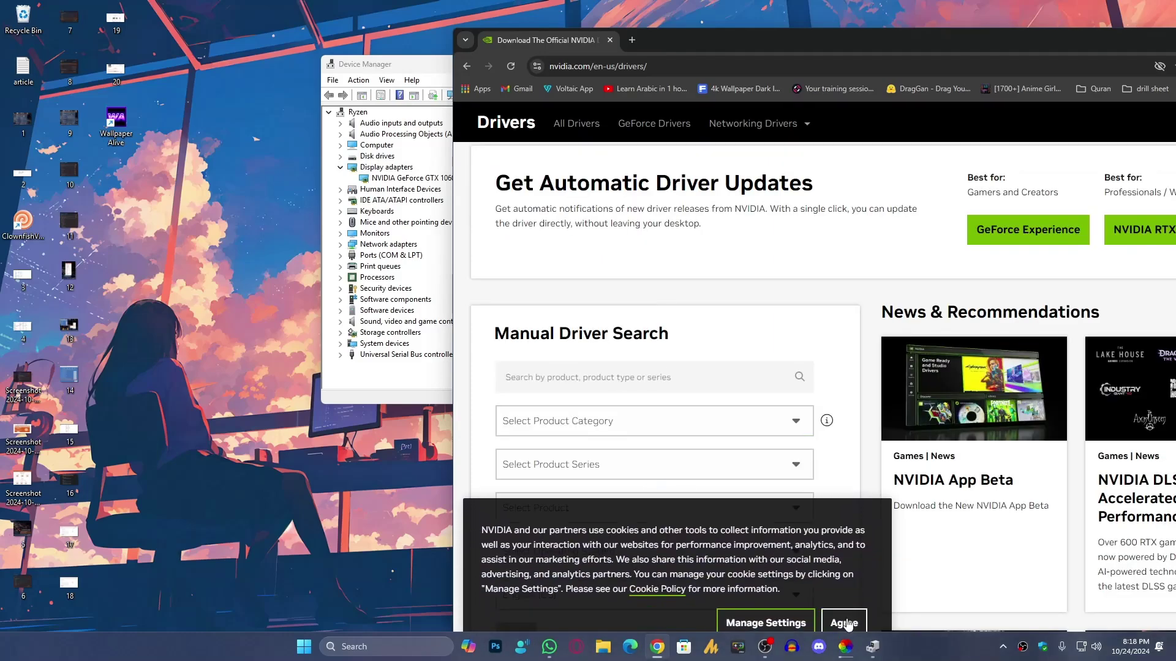
Accept cookies and choose the GeForce GTX 1060 Windows 11 match in Manual Driver Search
click(845, 623)
click(625, 316)
text(geforce gt)
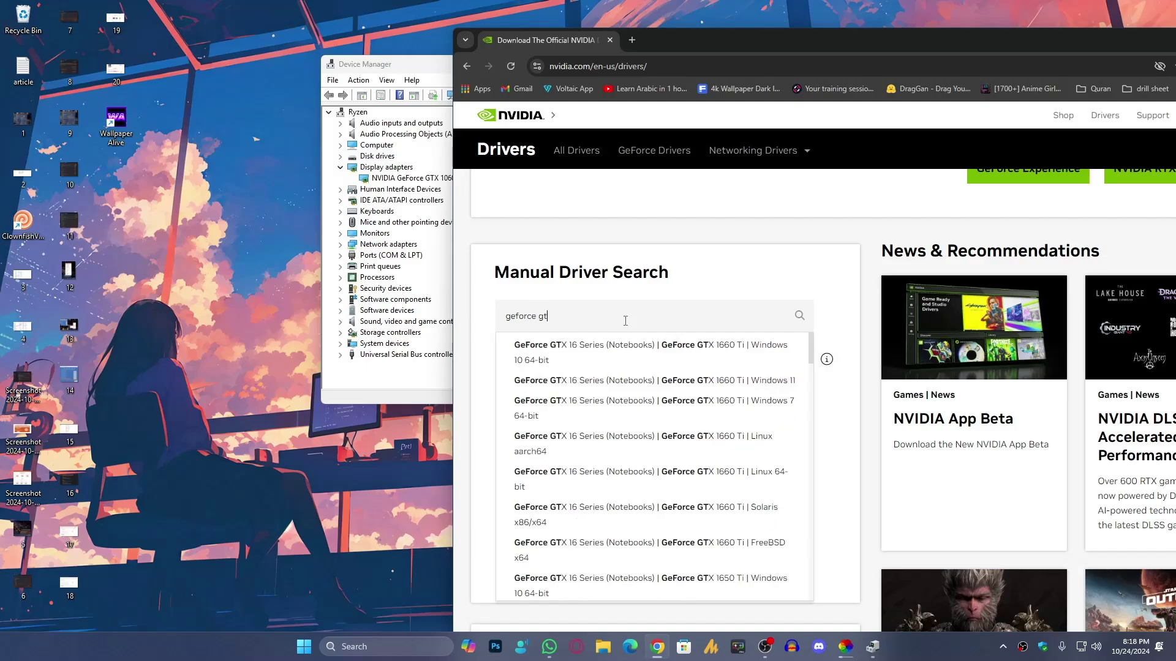
text(x 1060)
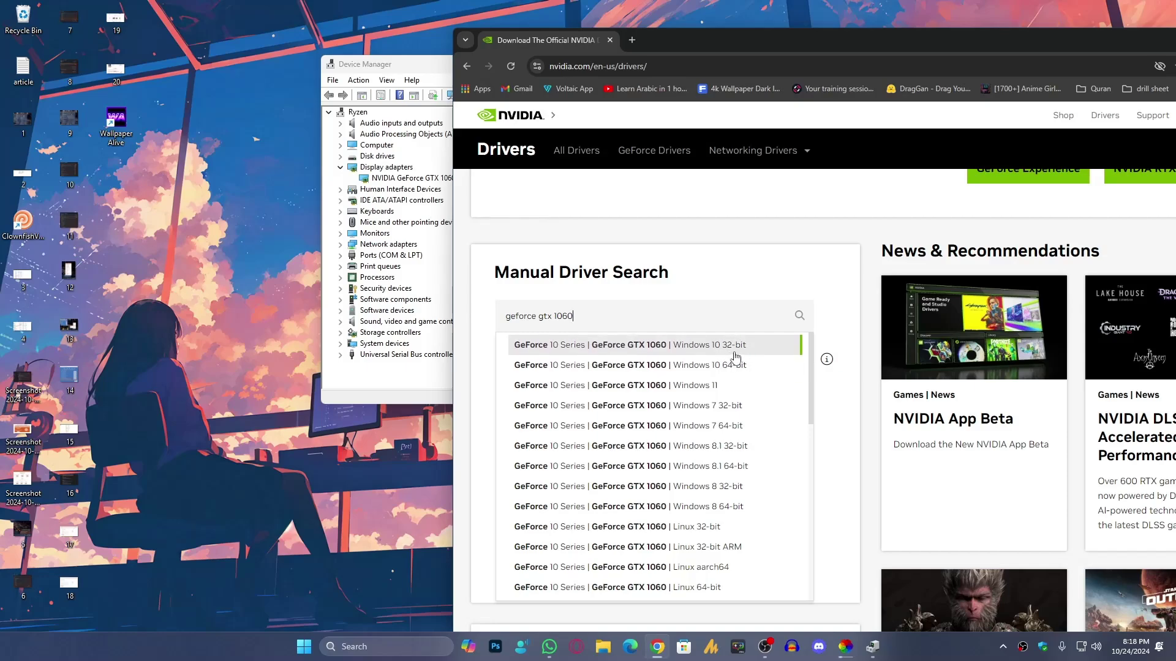
click(726, 391)
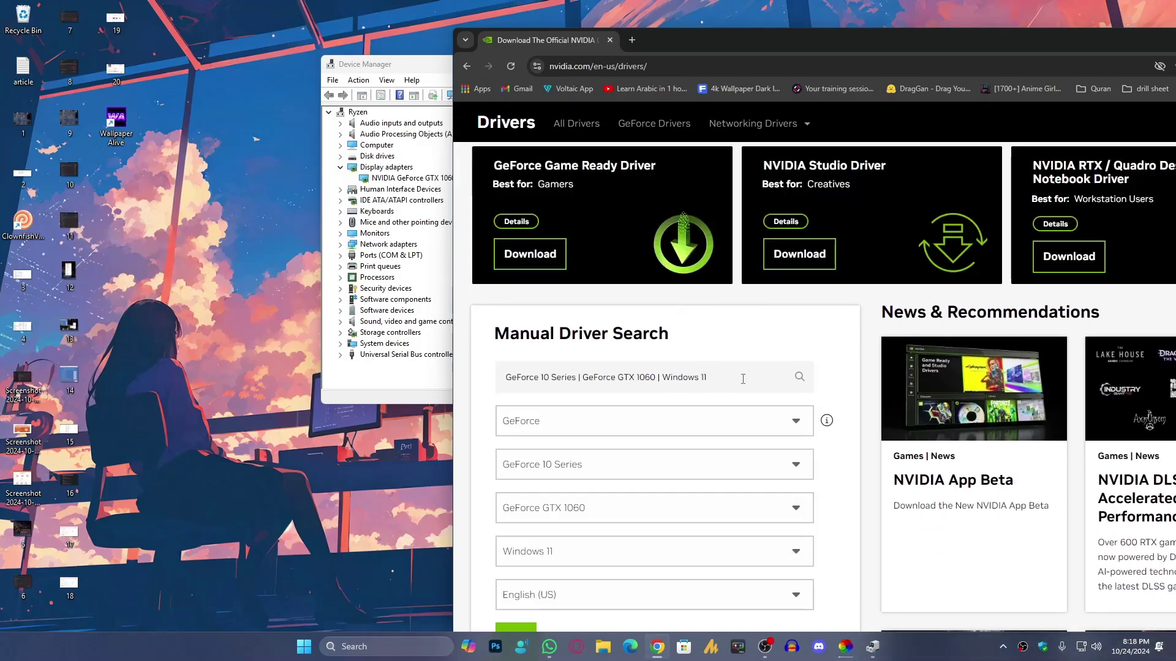
click(603, 647)
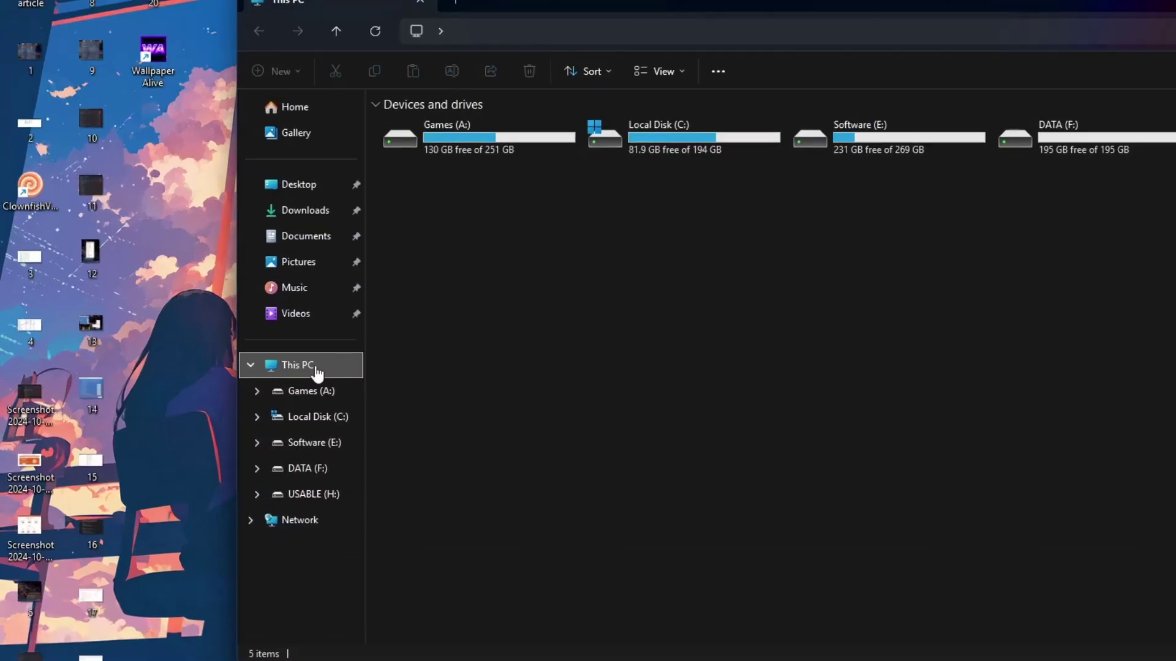
right_click(317, 372)
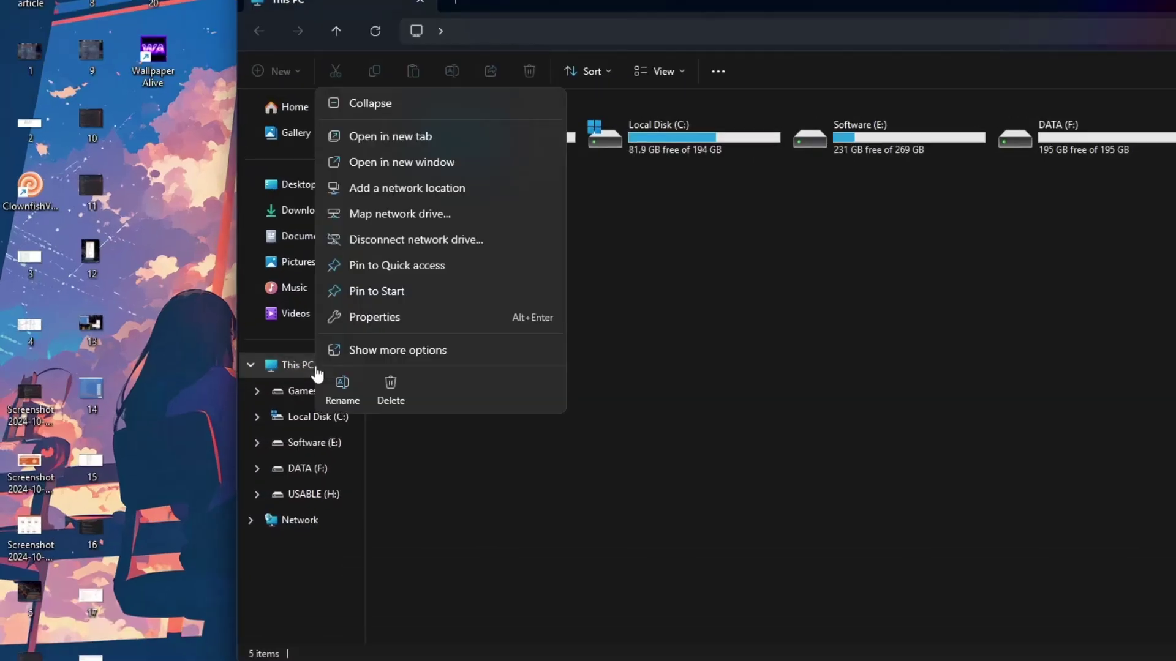
click(408, 316)
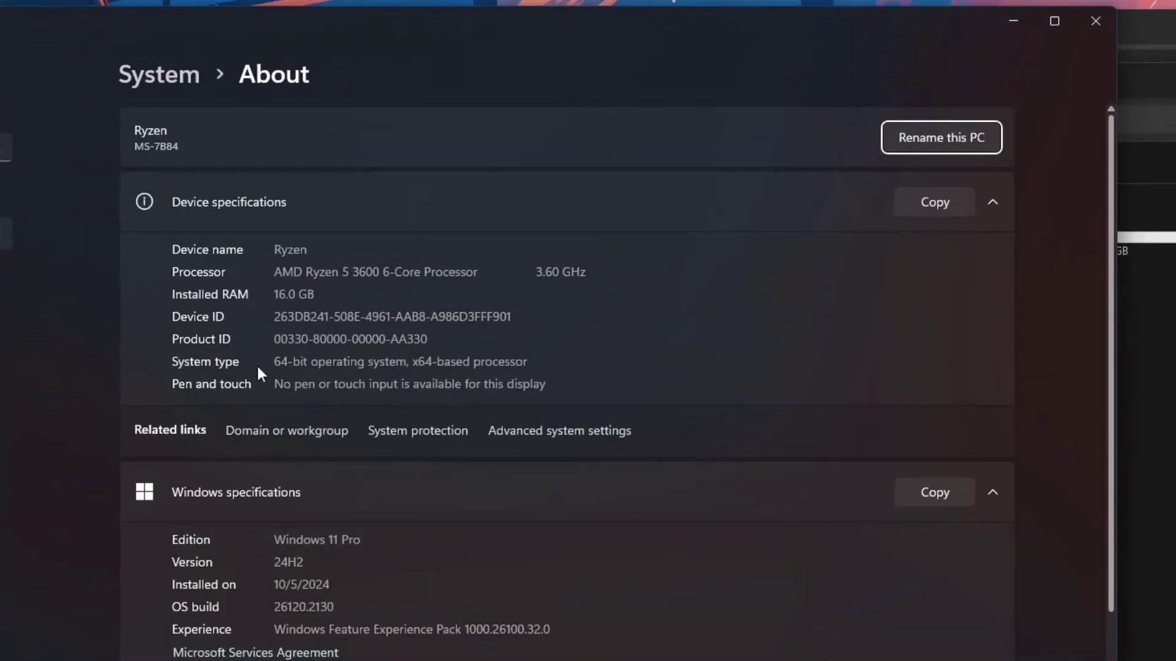
drag(277, 364, 408, 363)
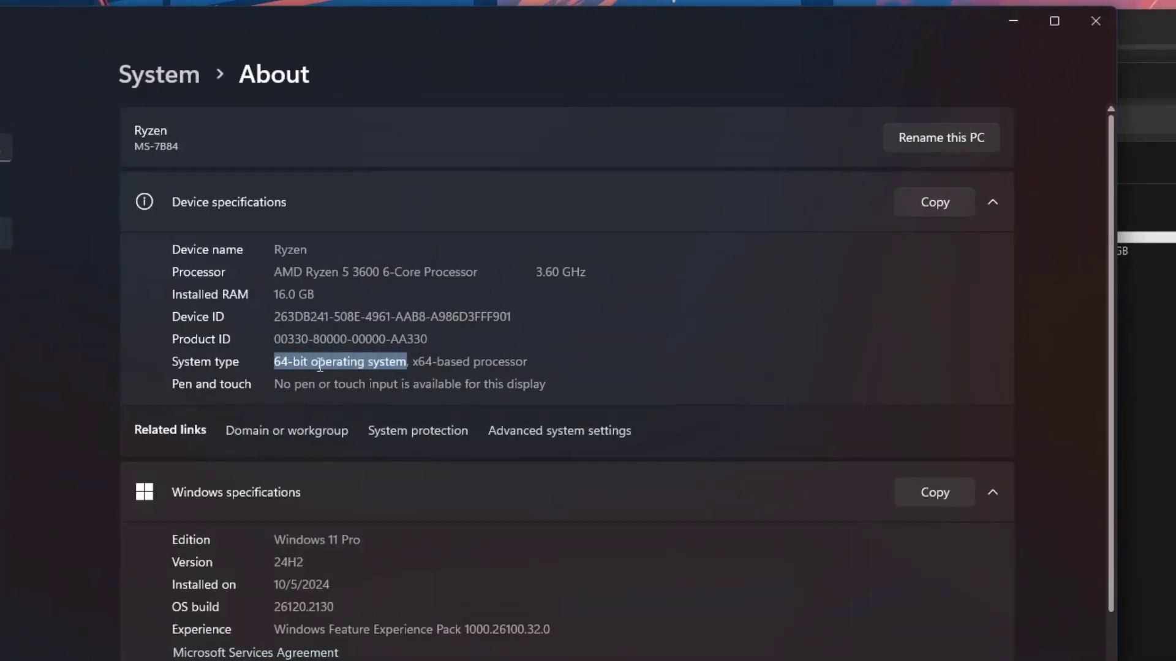
double_click(366, 368)
click(366, 368)
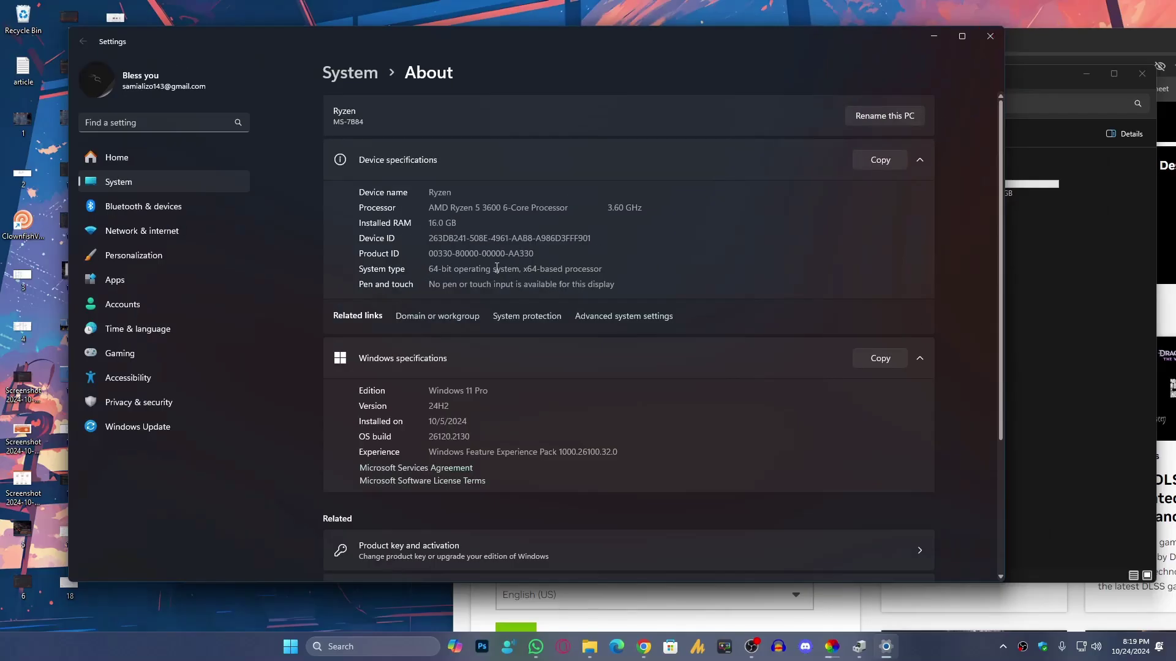
click(990, 36)
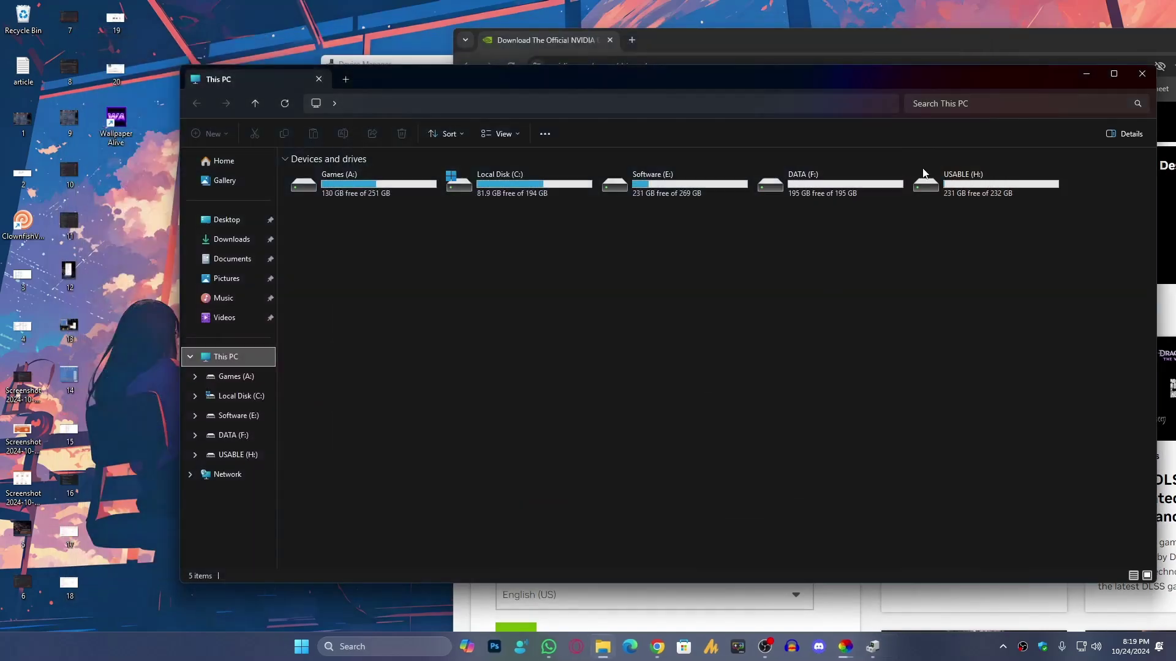
click(1142, 74)
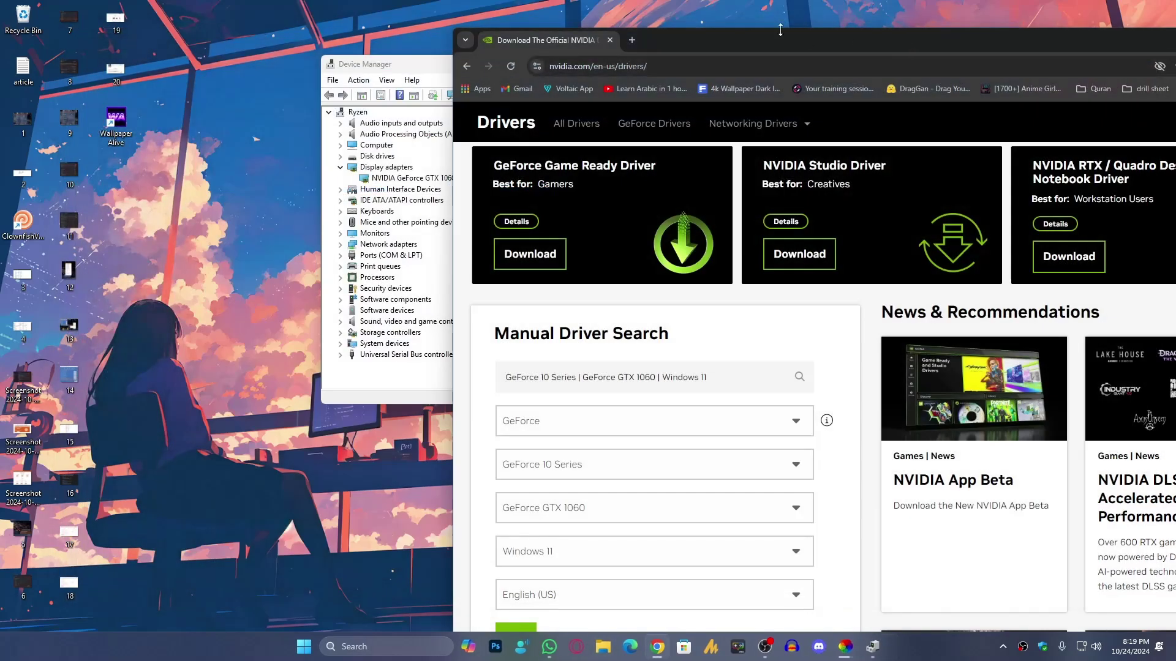
Run the GTX 1060 driver search and maximize the browser to view the results
drag(778, 39, 561, 20)
scroll(299, 478, down, 2)
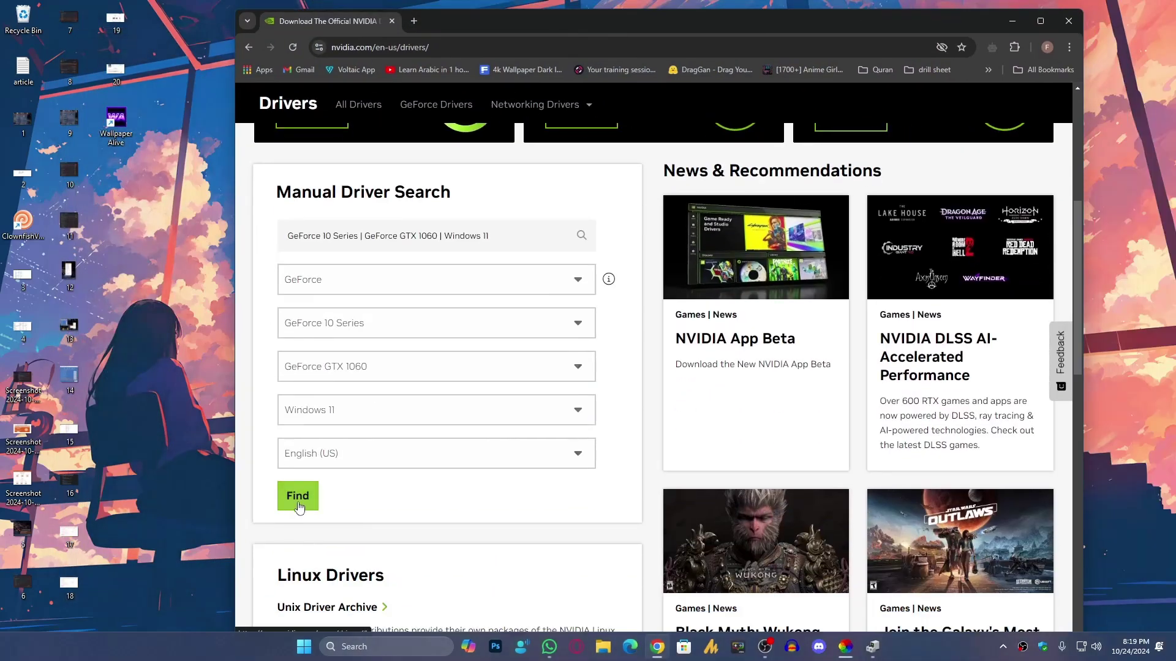
click(297, 496)
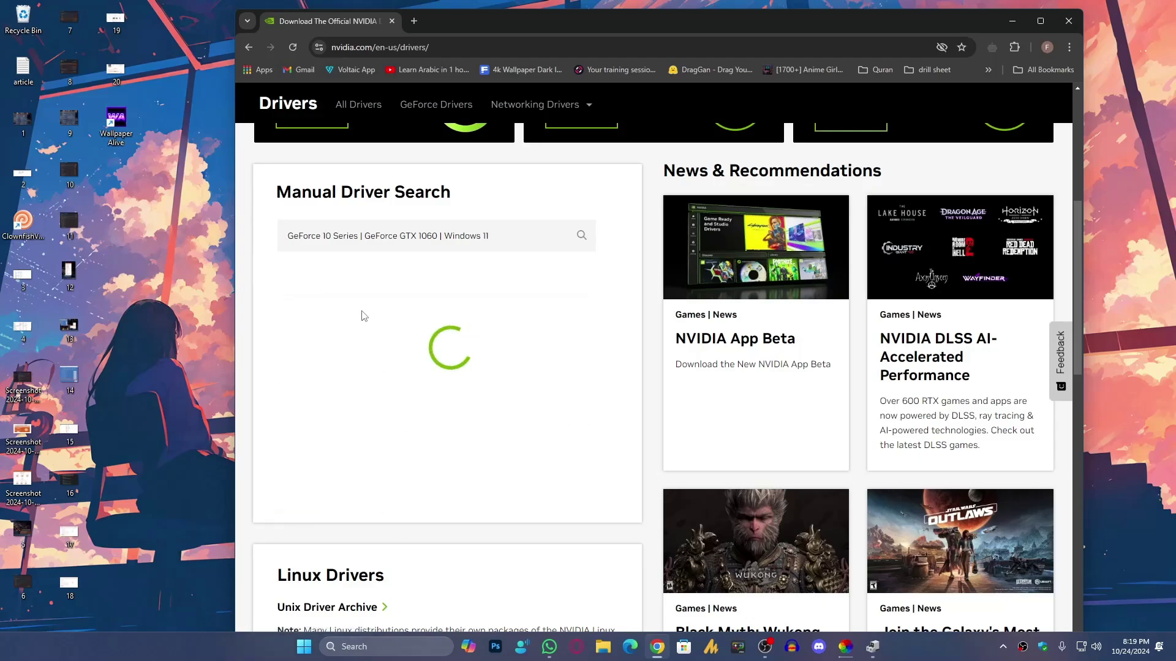
double_click(633, 21)
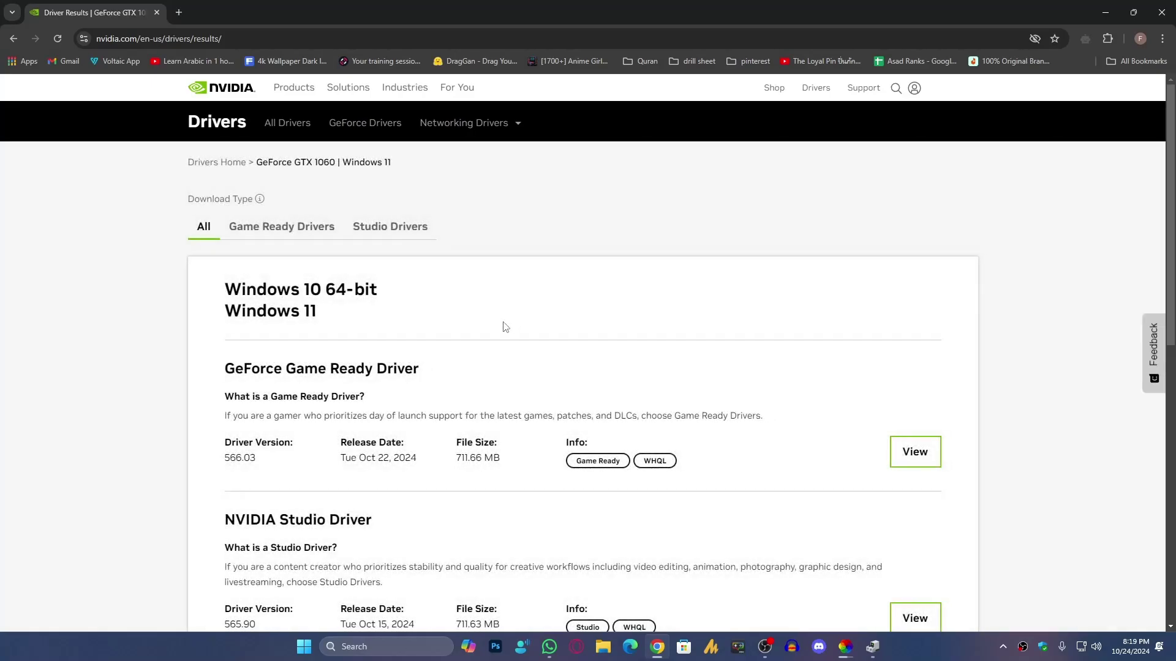
scroll(503, 327, down, 2)
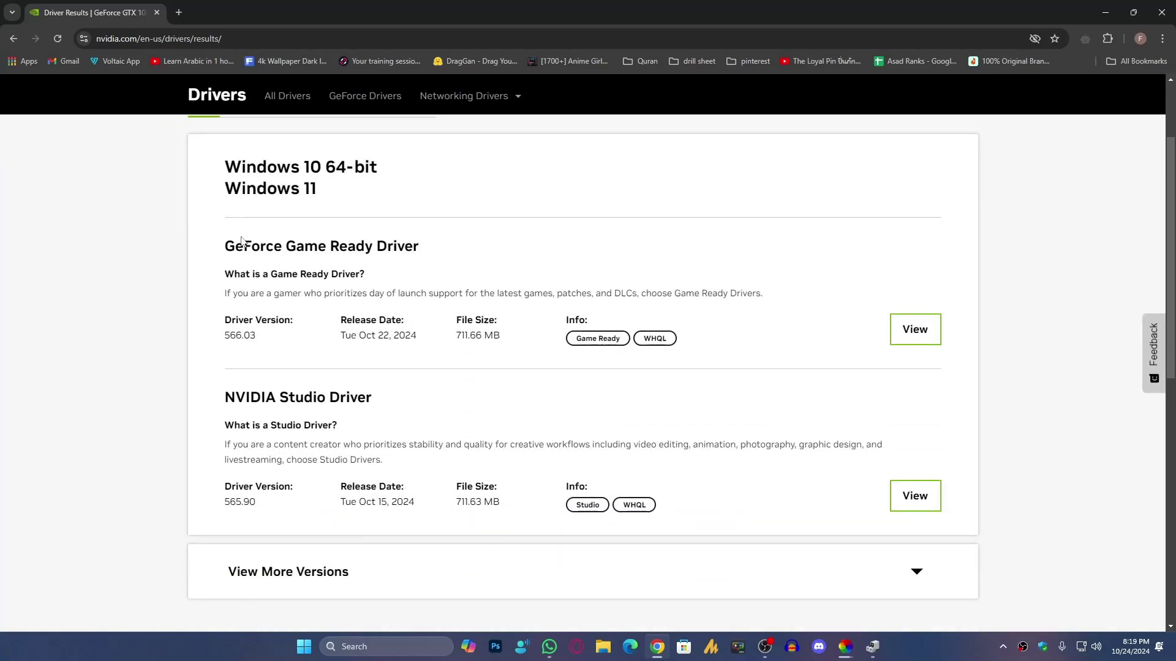
Highlight the Game Ready Driver 566.03 and Studio Driver 565.90 results for review
drag(222, 250, 413, 248)
drag(224, 401, 386, 399)
click(358, 369)
drag(225, 251, 426, 269)
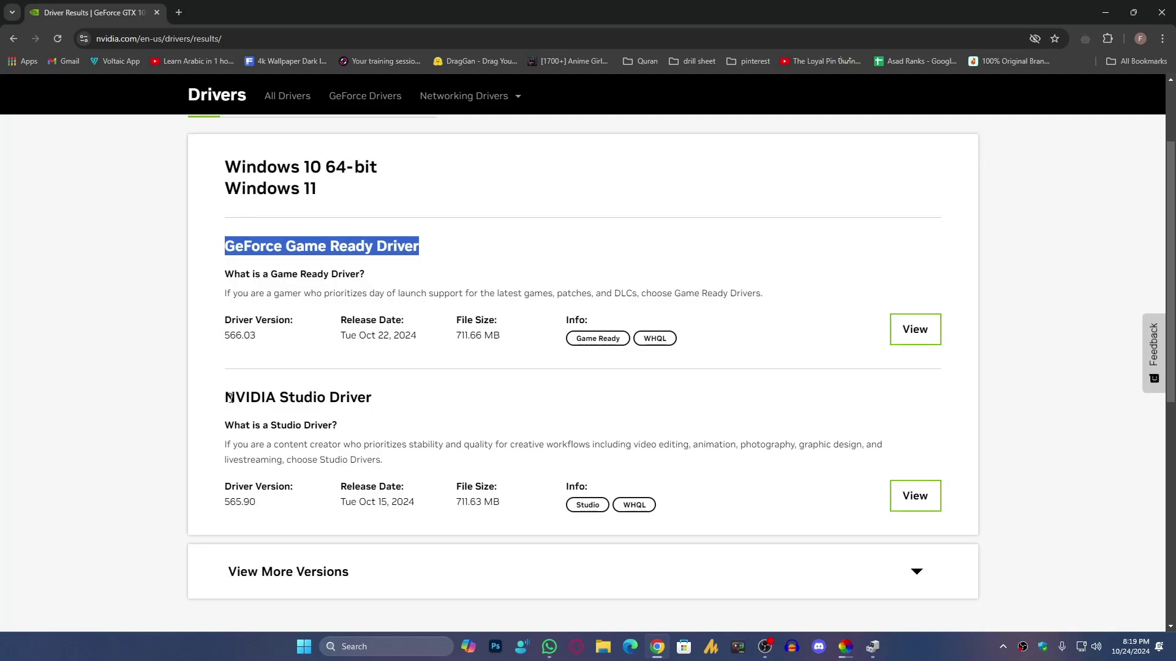
drag(230, 398, 382, 408)
click(365, 460)
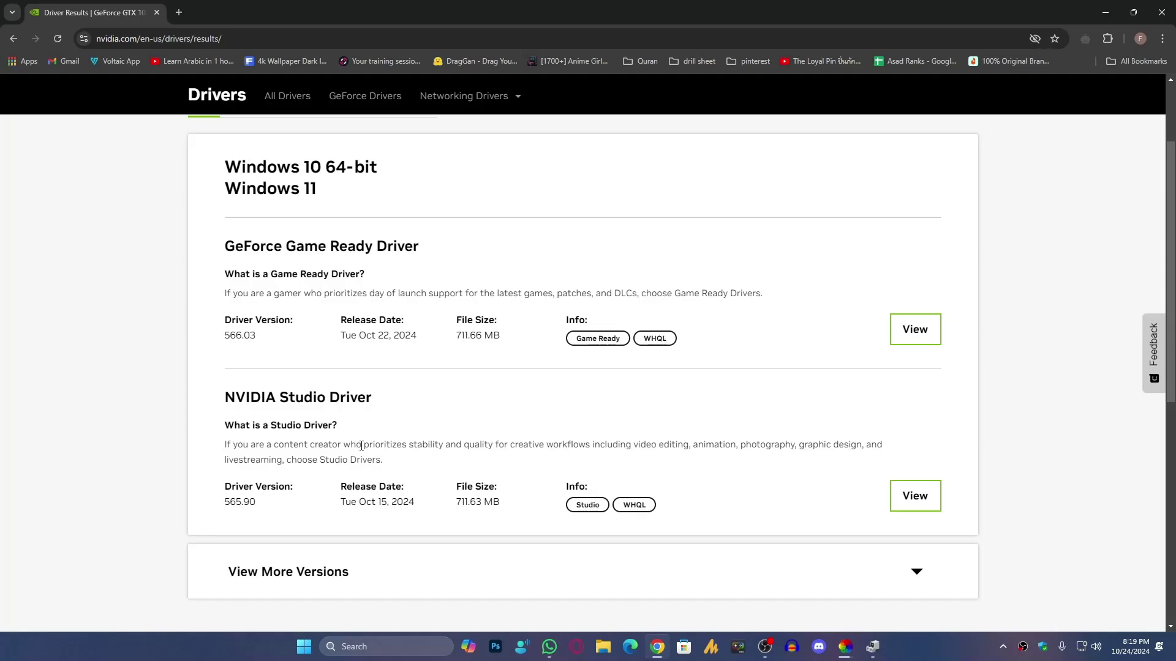
drag(362, 445, 394, 467)
Open the details page for GeForce Game Ready Driver 566.03
click(394, 468)
drag(266, 275, 431, 294)
click(913, 333)
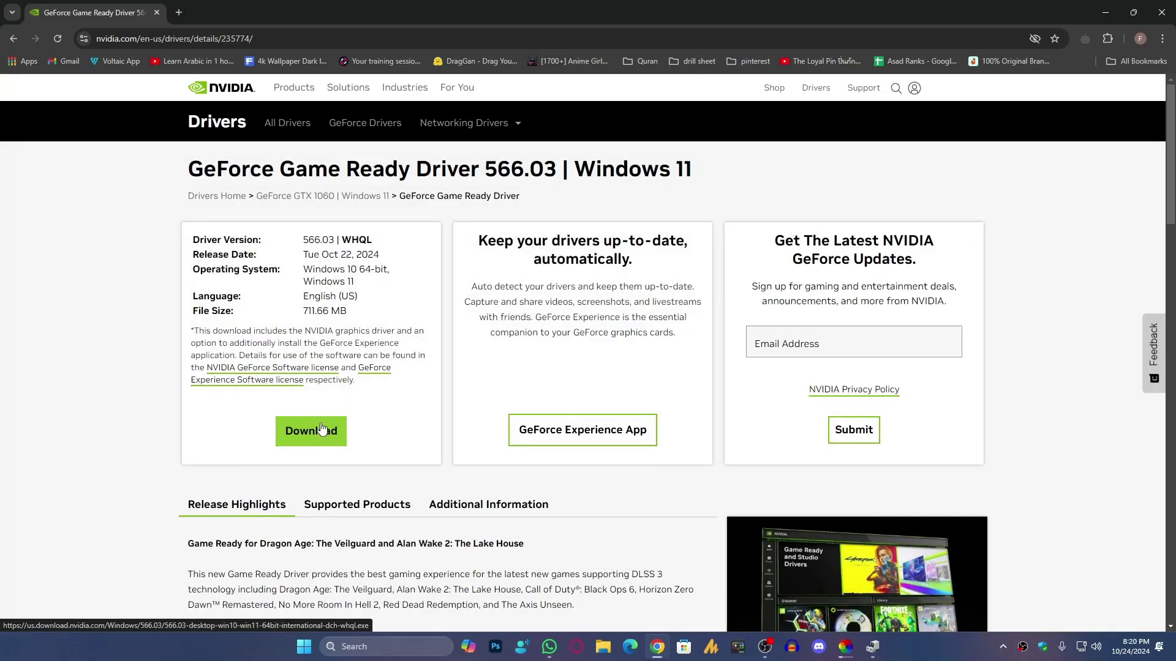
Close Device Manager and launch GeForce Experience from the NVIDIA tray icon
click(322, 429)
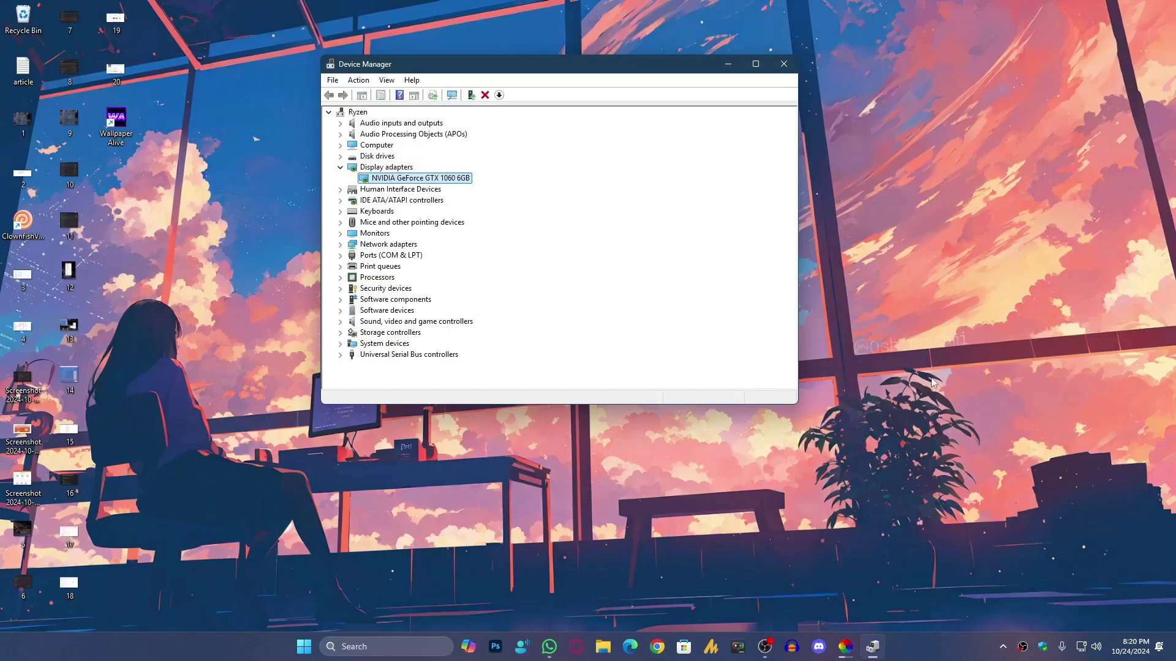
click(784, 64)
click(1002, 646)
right_click(978, 610)
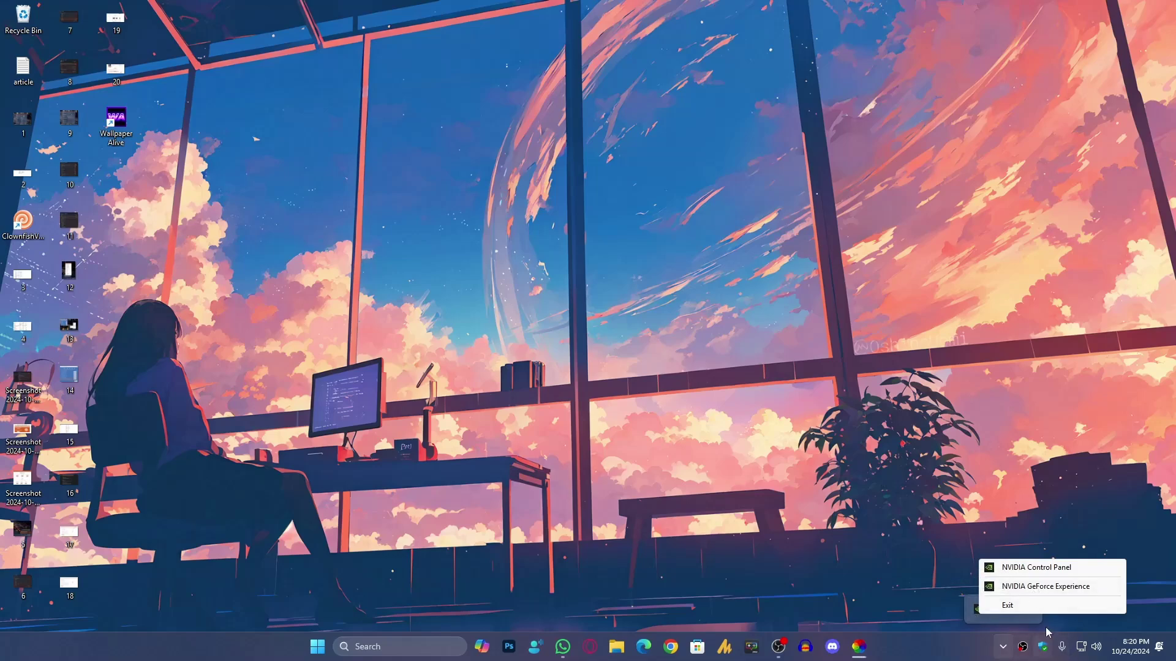
click(1053, 587)
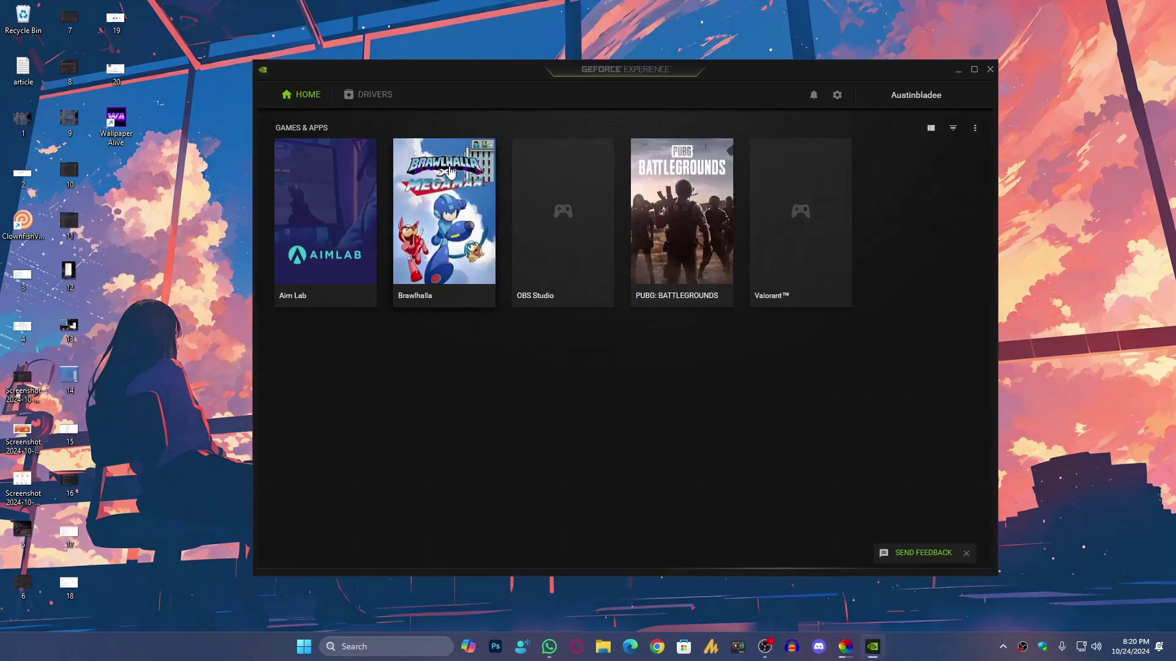
Check for driver updates, confirm 566.03 is already latest, and close GeForce Experience
click(383, 100)
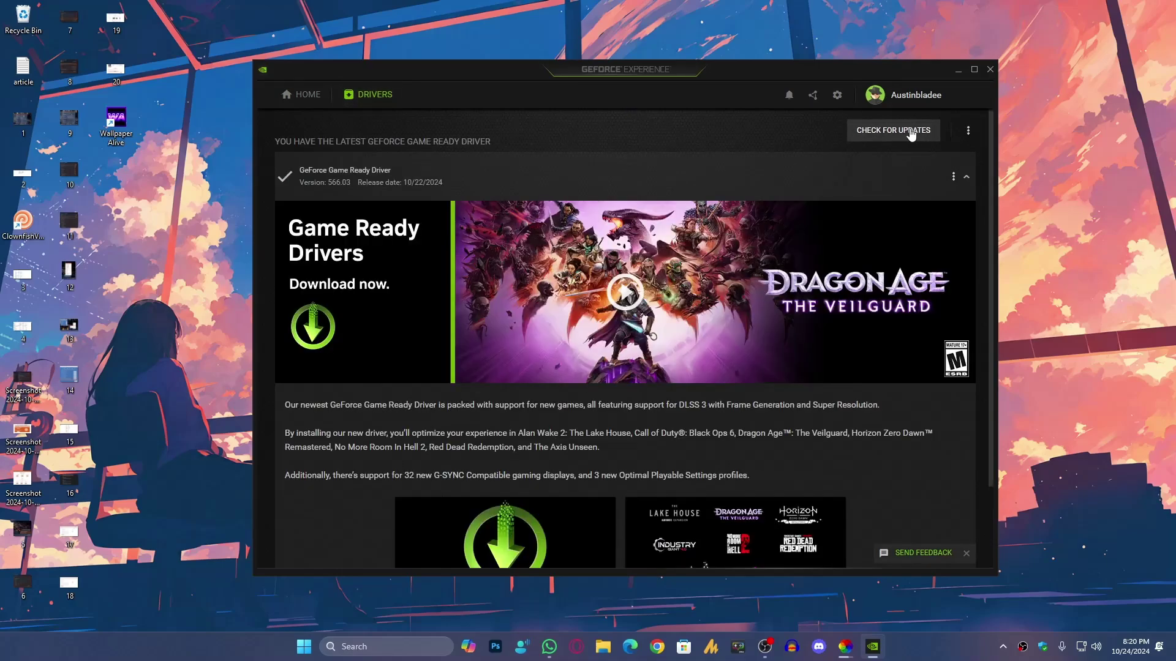
click(911, 133)
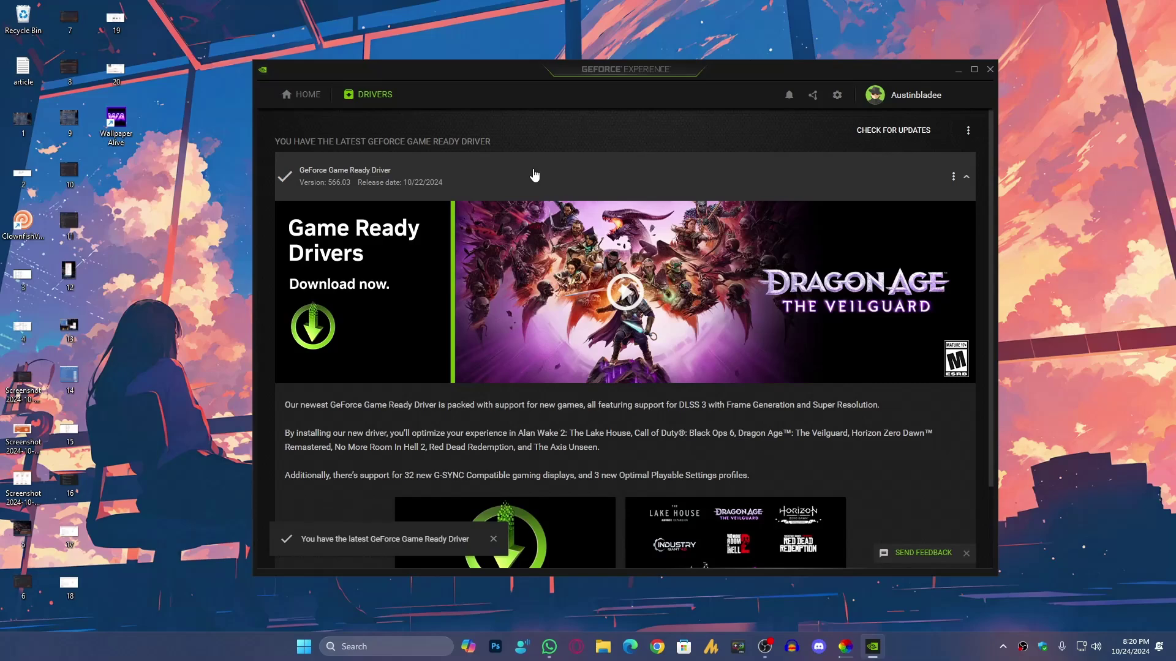
key(alt+F4)
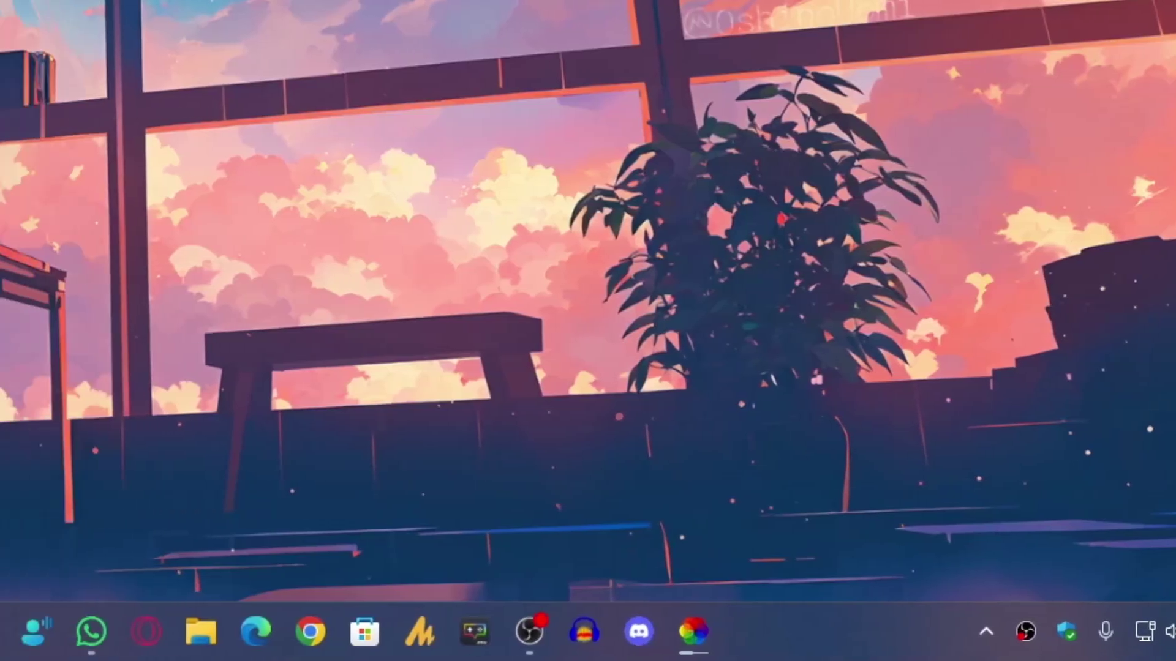
Open System Information and find the BaseBoard Product, B450M PRO-M2 V2 (MS-7B84)
click(97, 623)
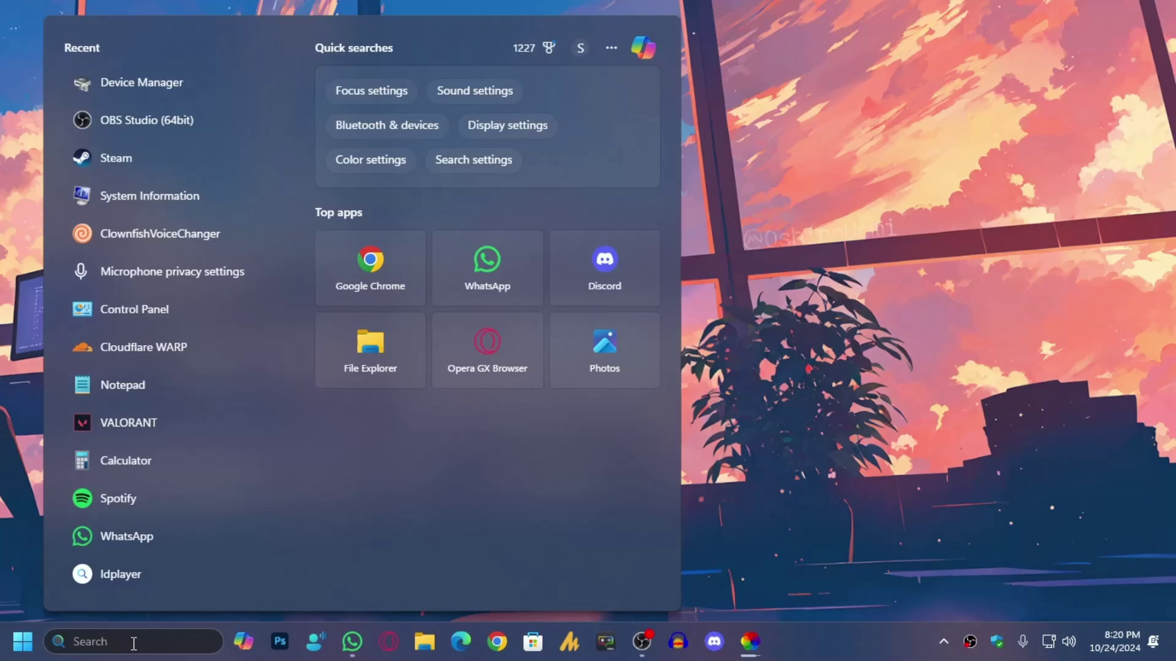
text(system information)
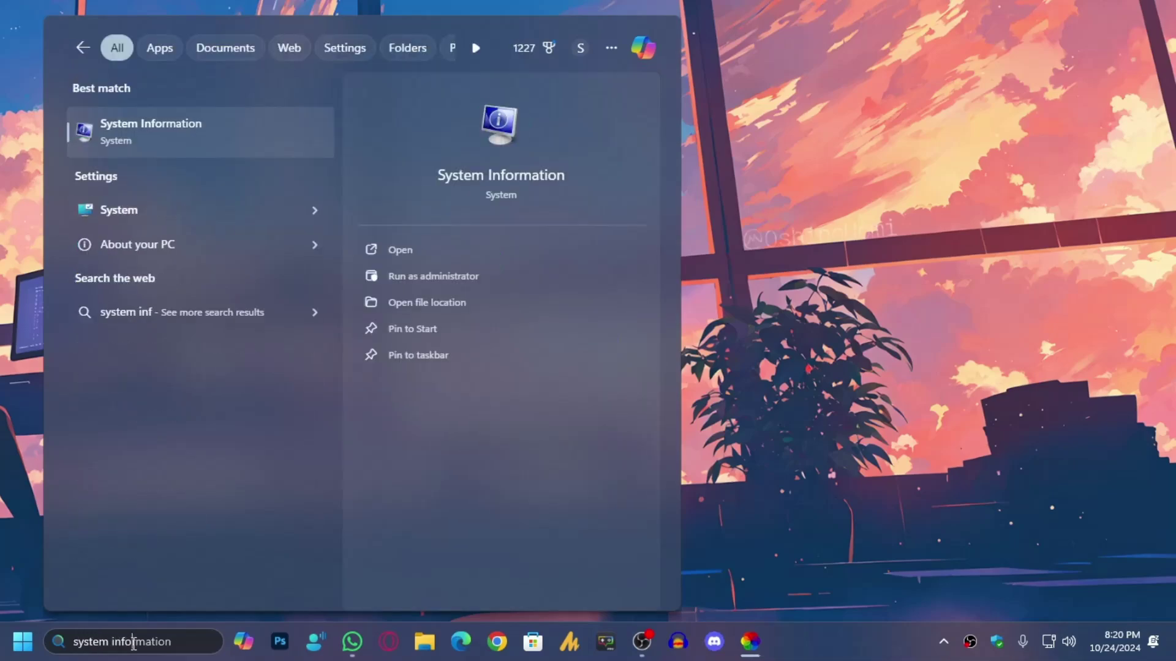
key(Return)
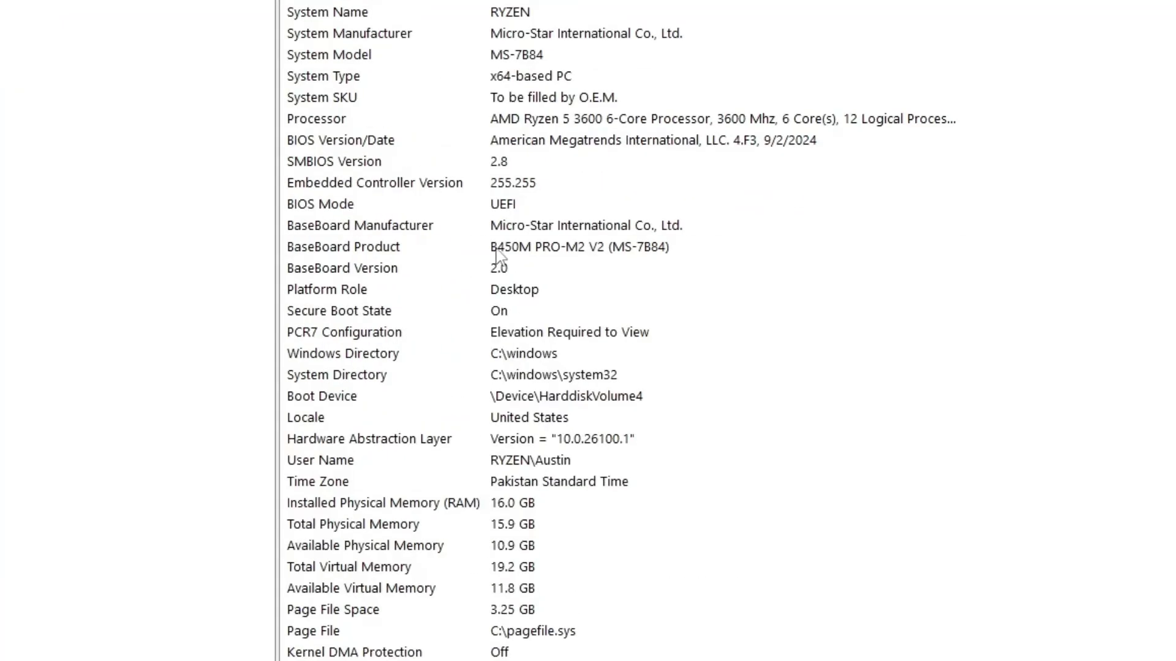
click(534, 281)
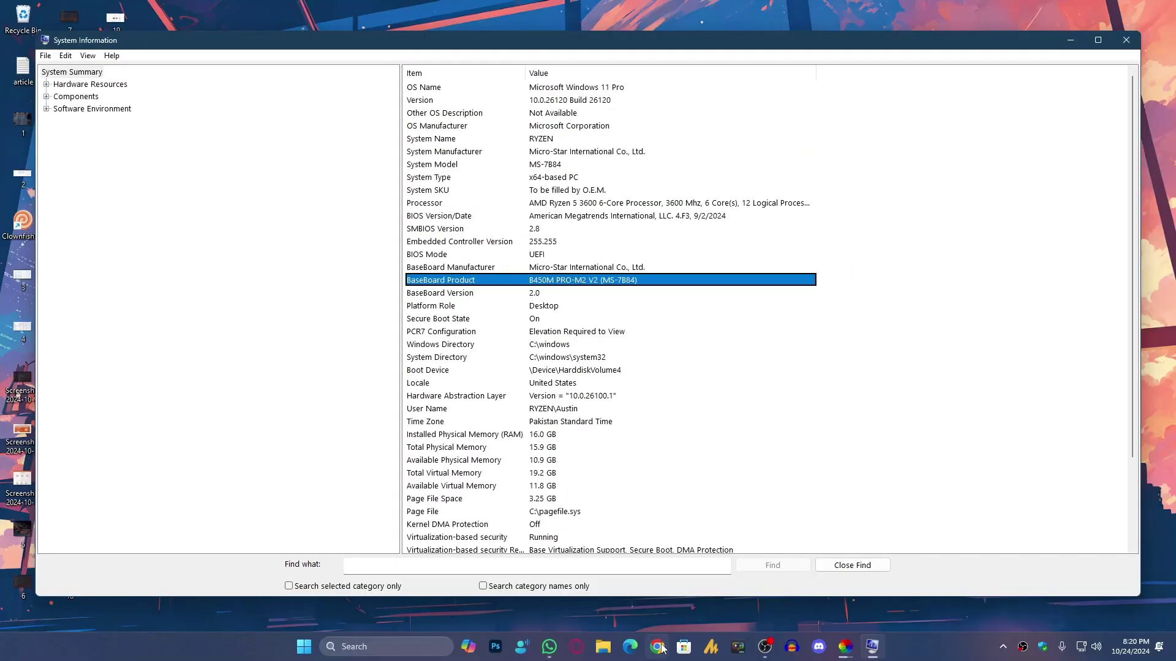
key(super+8)
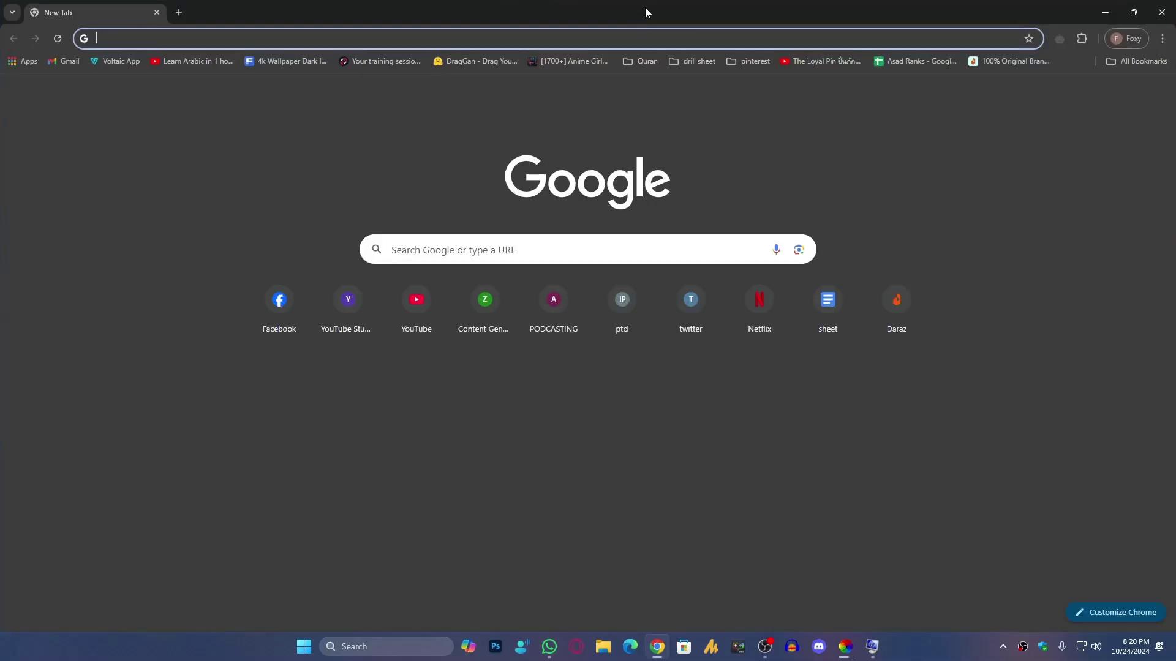
Search Google for 'b450m pro m2 v2 drivers' and maximize the results window
drag(645, 7, 876, 323)
text(b450 m)
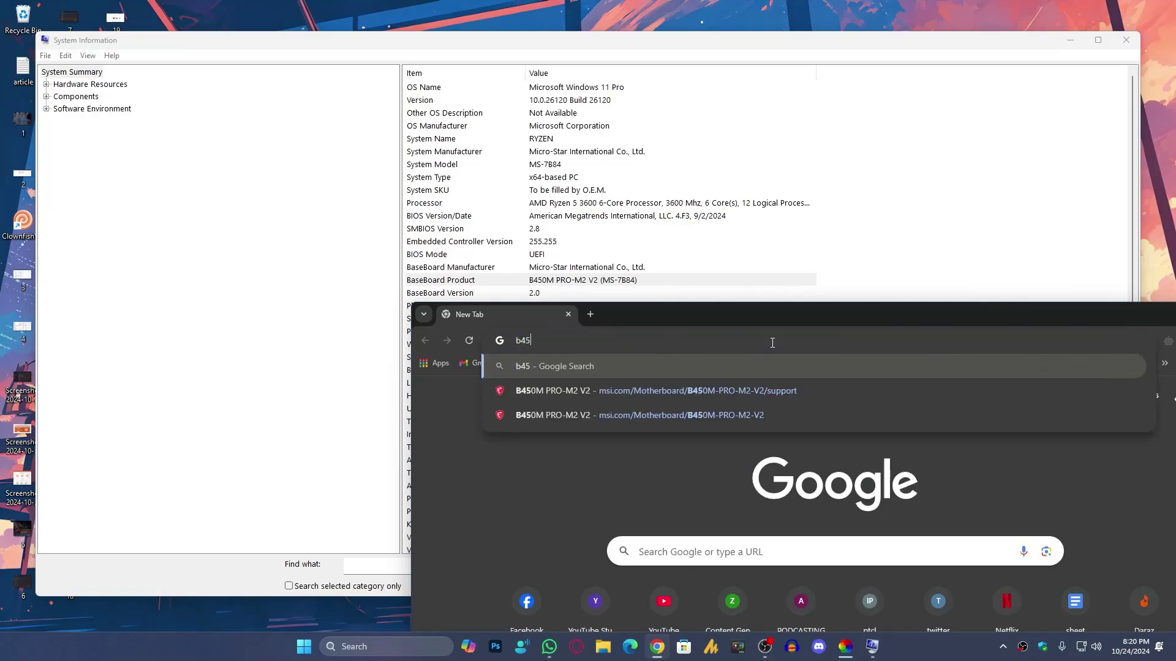
key(BackSpace)
key(BackSpace)
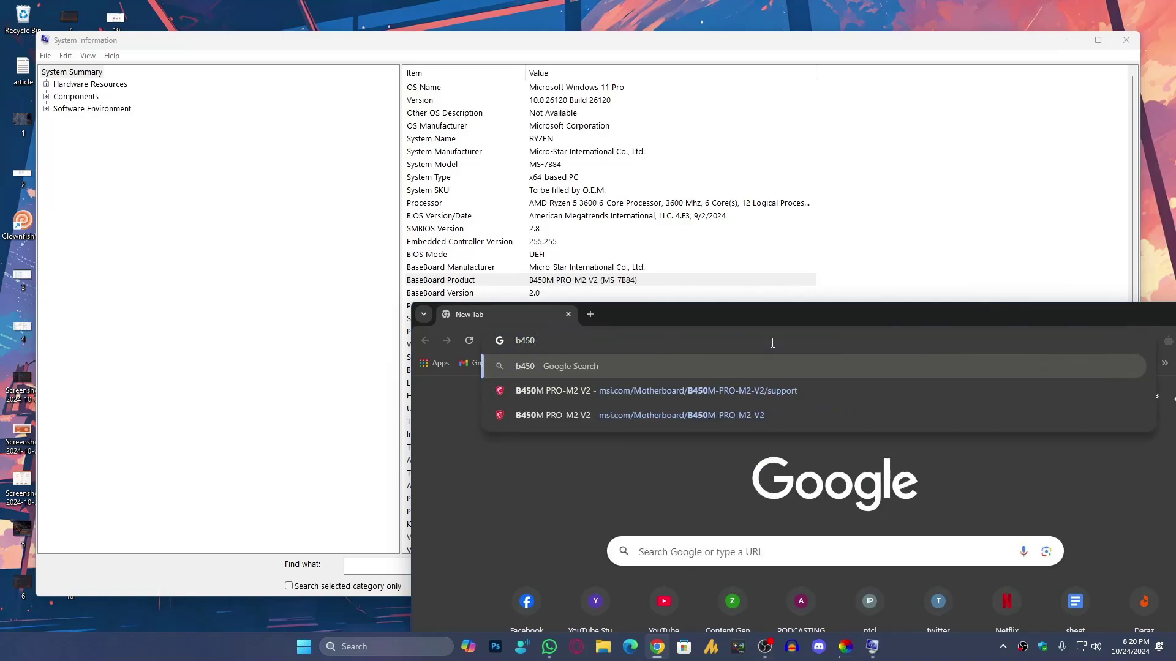
text(m pro m2 v2 drivers)
key(Return)
drag(818, 327, 570, 2)
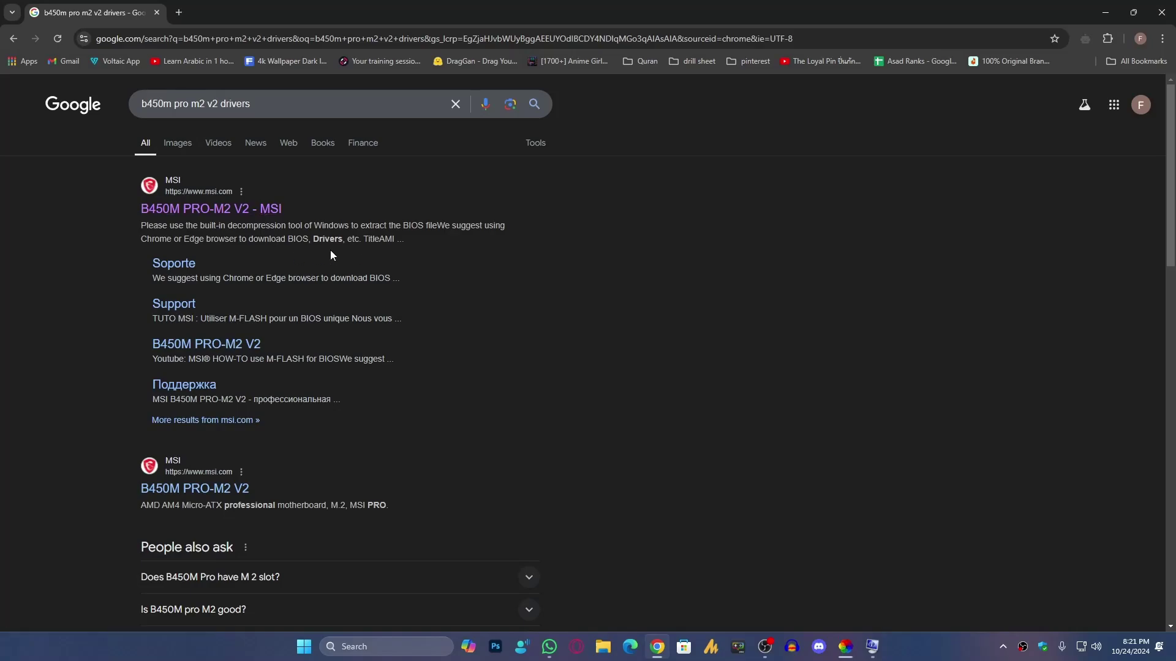
Open MSI's B450M PRO-M2 V2 support page and scroll to the Firmware/BIOS list
click(236, 215)
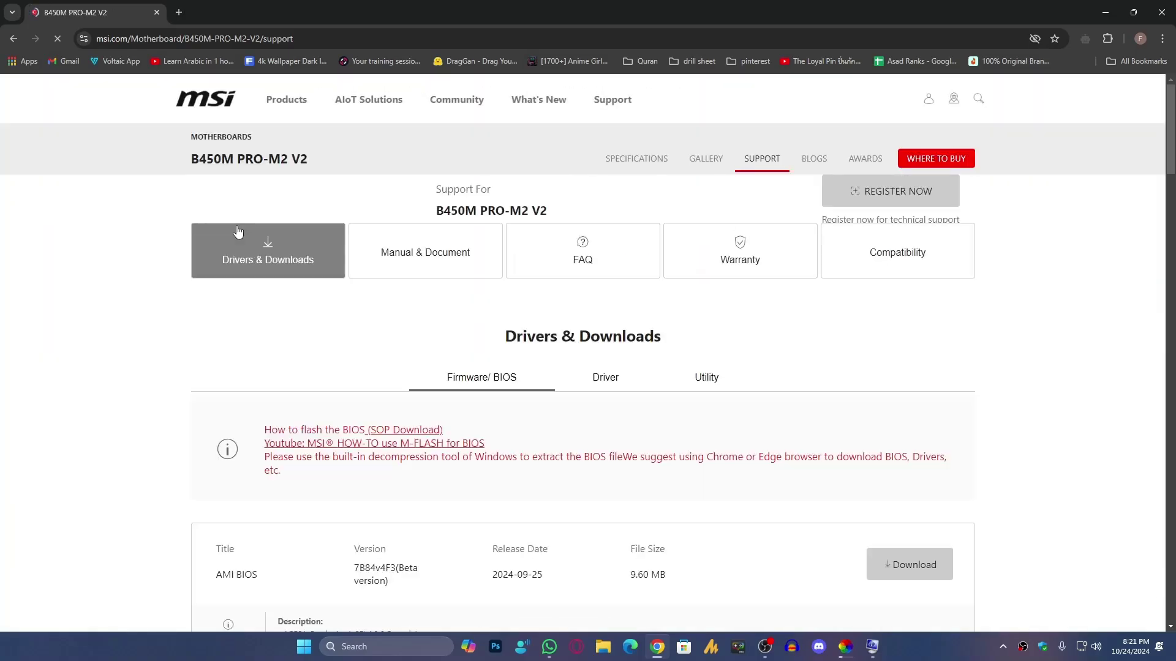
scroll(299, 338, down, 1)
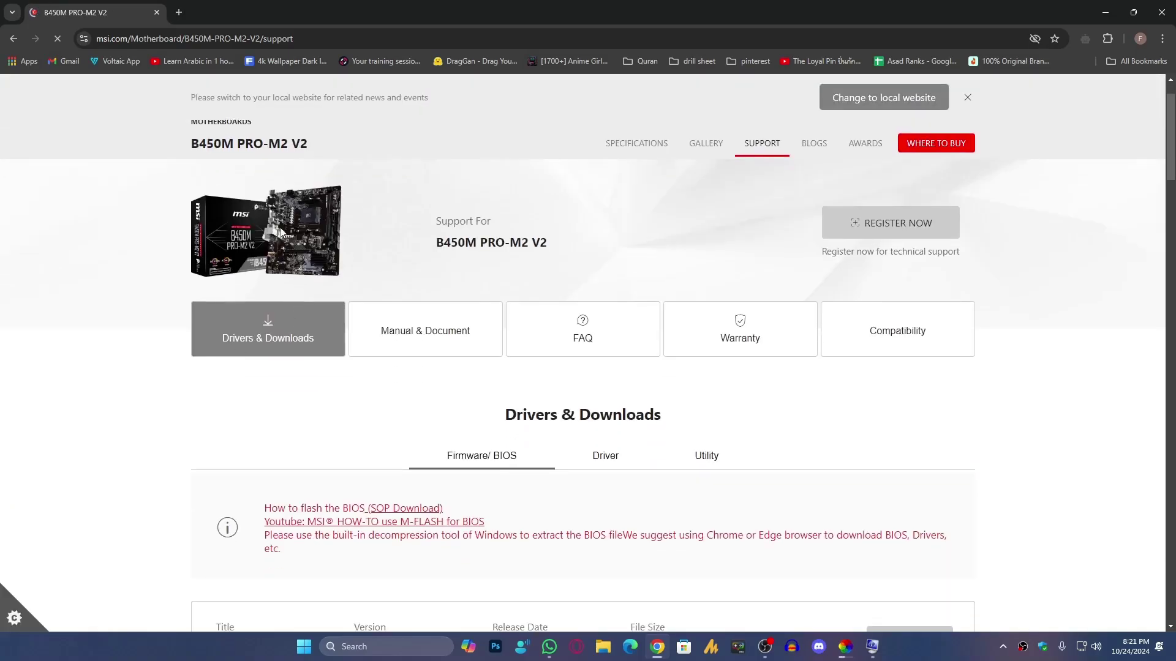
scroll(275, 365, down, 1)
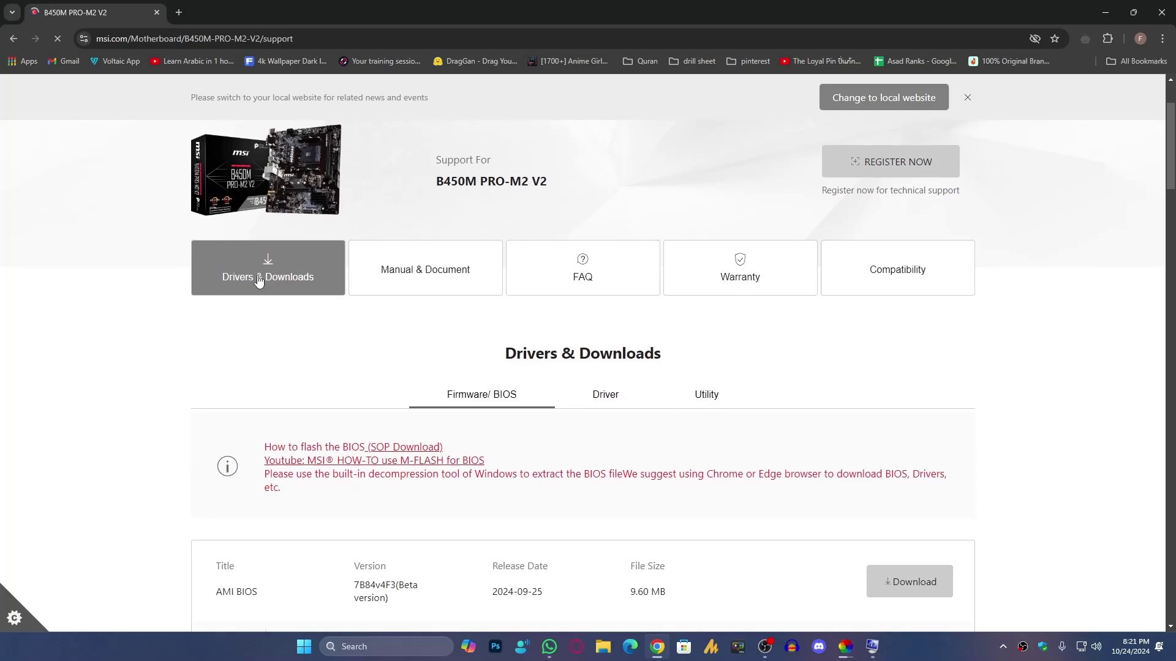
scroll(380, 297, down, 2)
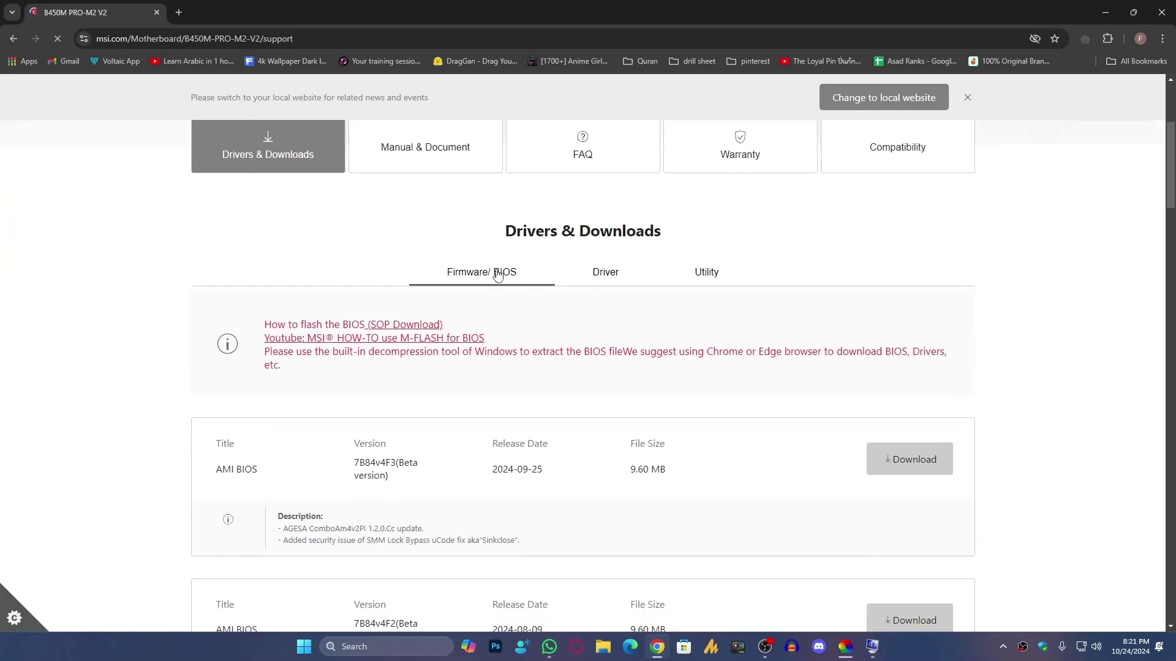
scroll(476, 365, down, 2)
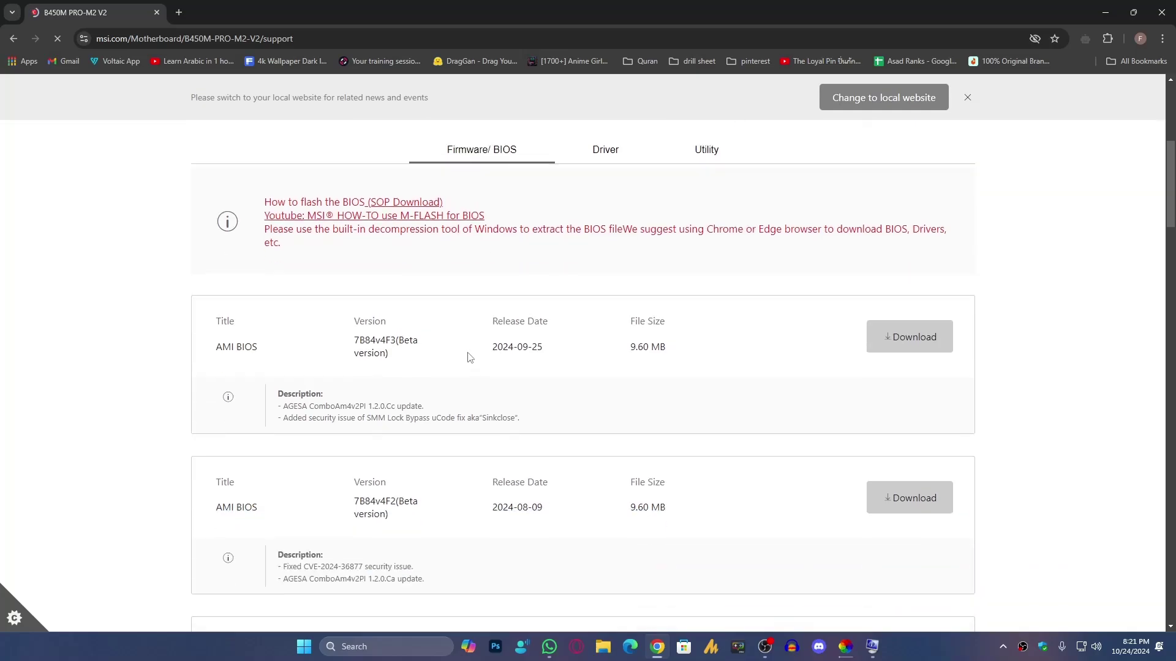
scroll(274, 333, down, 15)
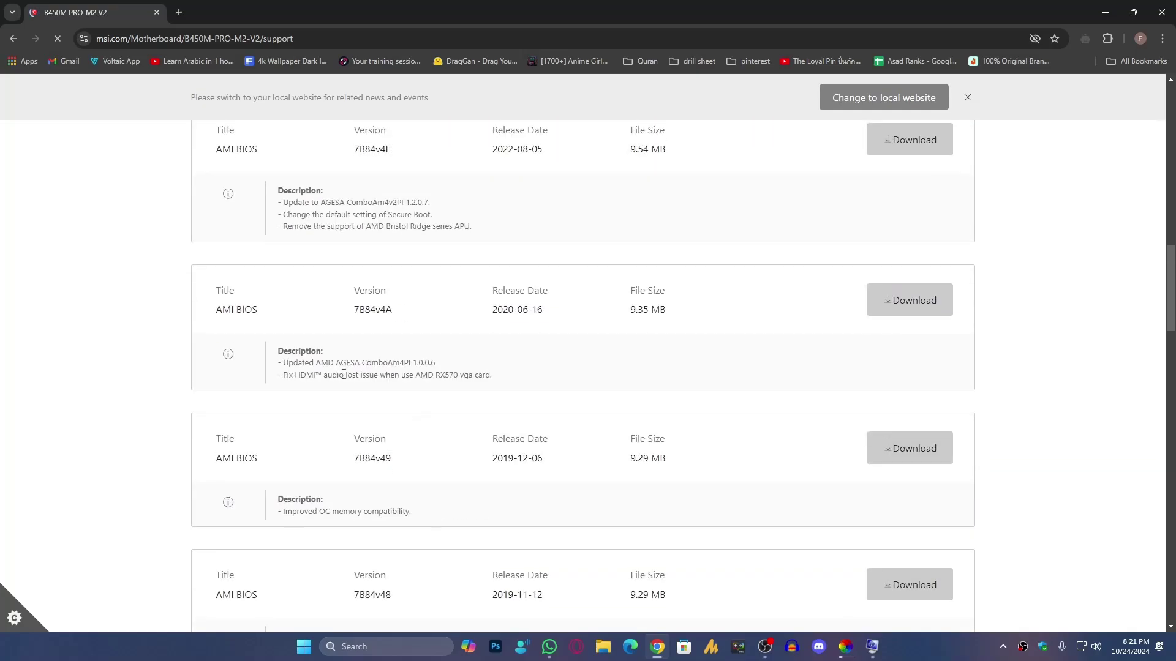
scroll(386, 393, up, 15)
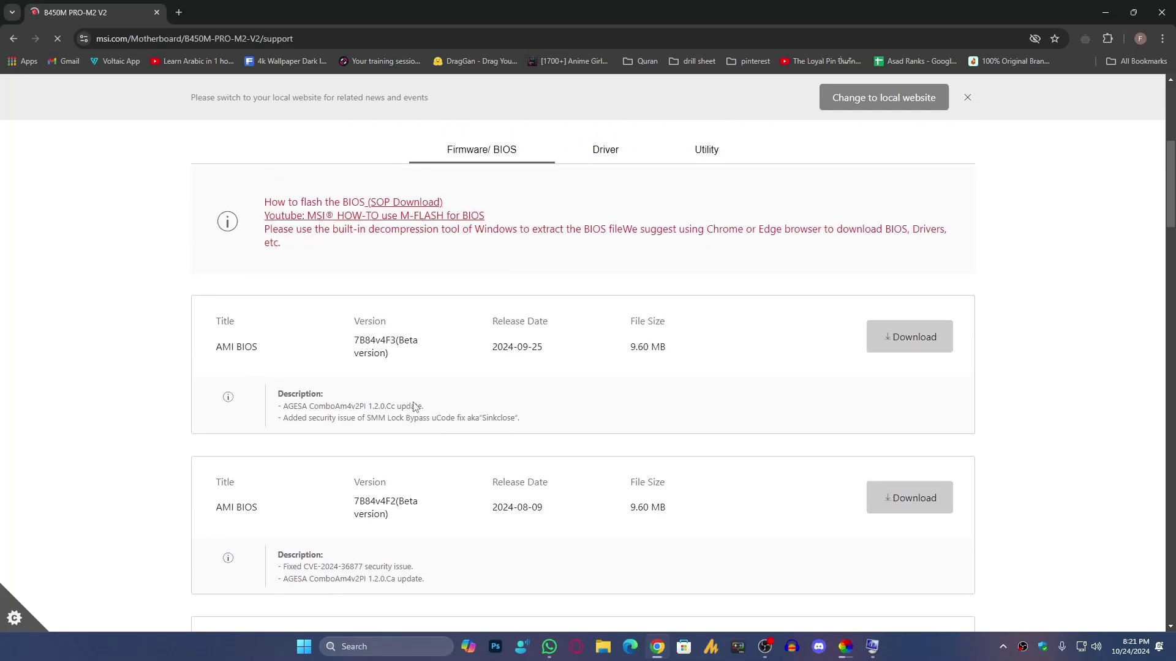
scroll(311, 414, down, 2)
Compare MSI's newest BIOS release with System Information's BIOS row: American Megatrends 4.F3, 9/2/2024
drag(547, 351, 477, 354)
click(473, 347)
key(super)
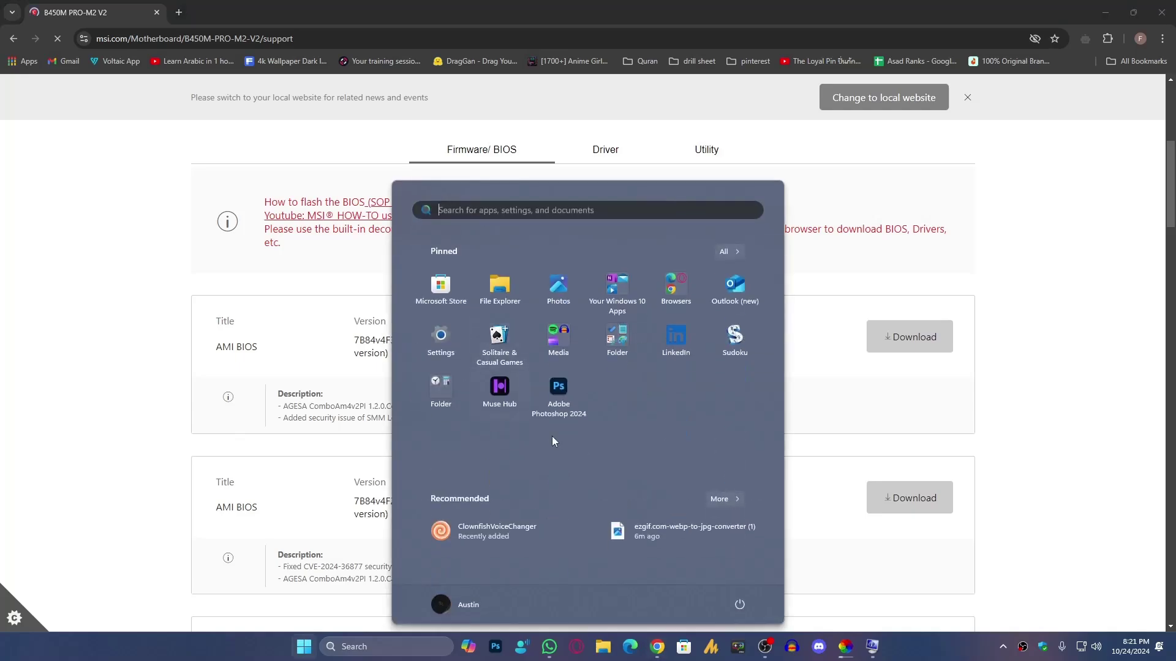
click(872, 647)
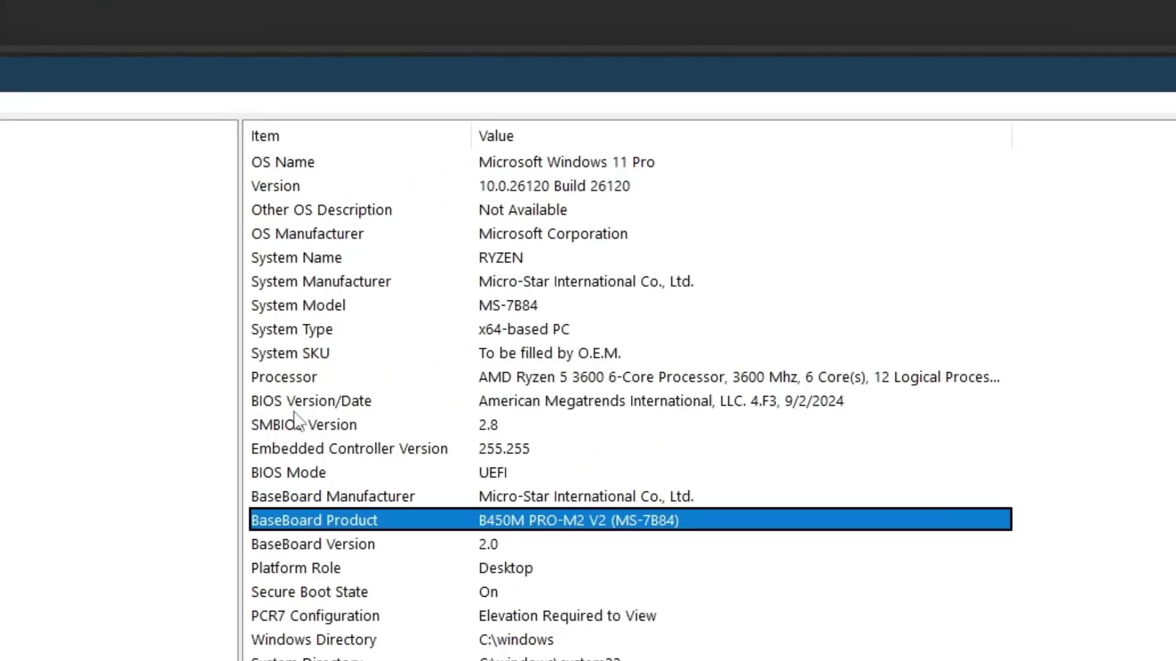
click(430, 218)
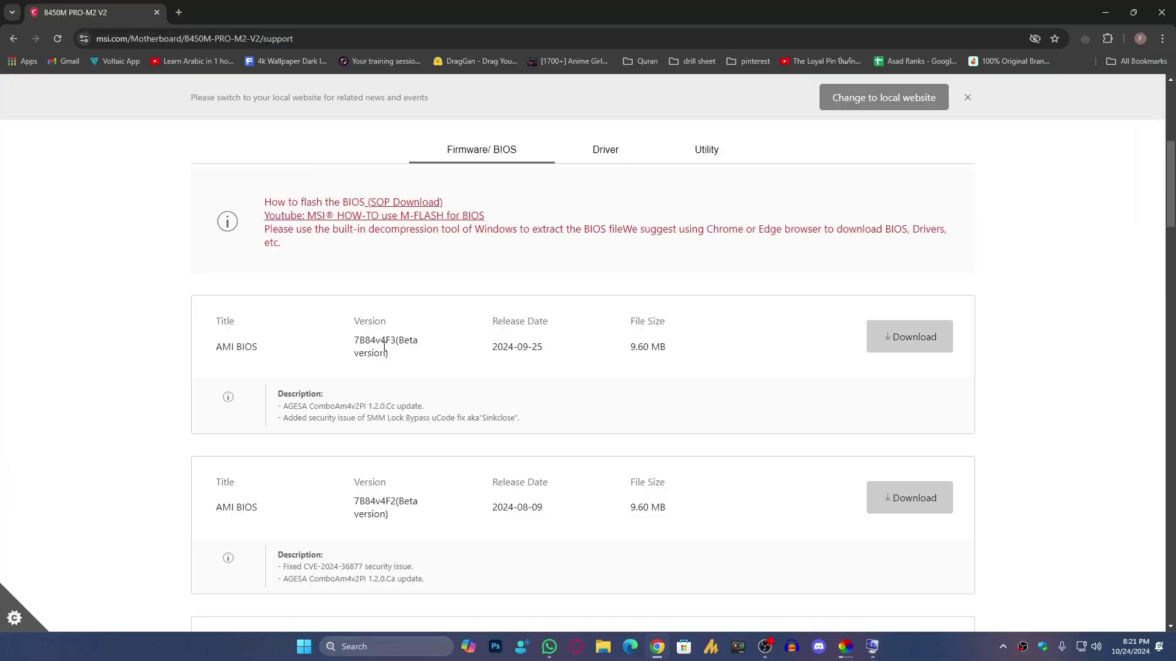
Highlight the newest BIOS version 4F3 and release day on MSI's page, then close System Information
drag(395, 341, 216, 348)
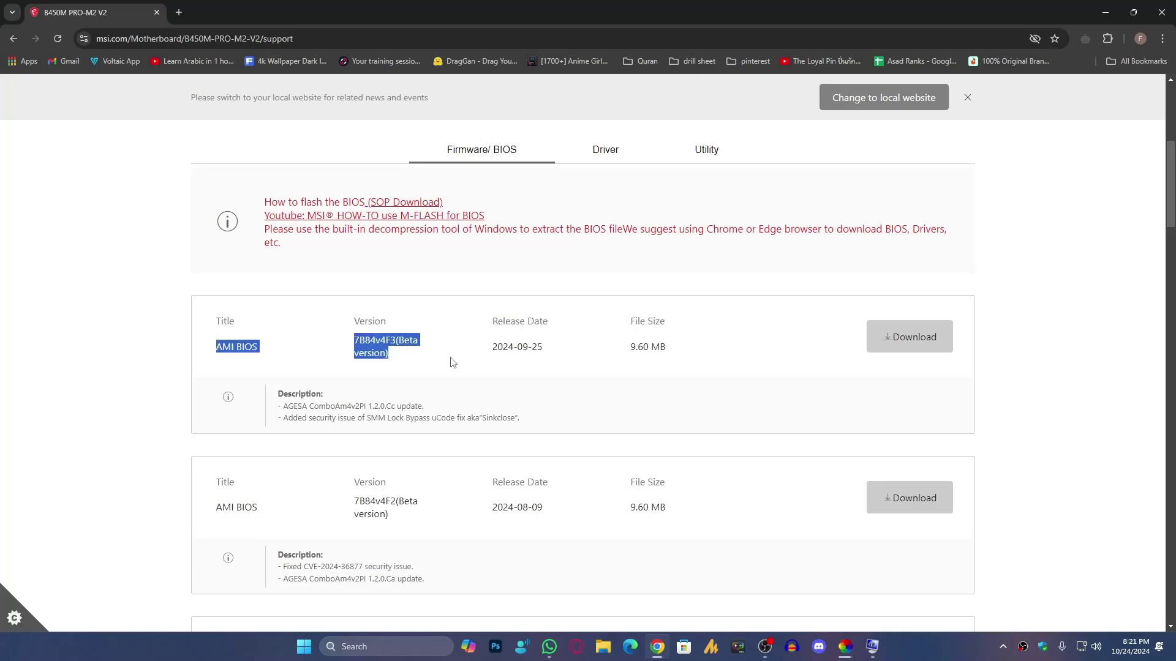
double_click(536, 347)
scroll(517, 358, down, 2)
scroll(857, 392, up, 3)
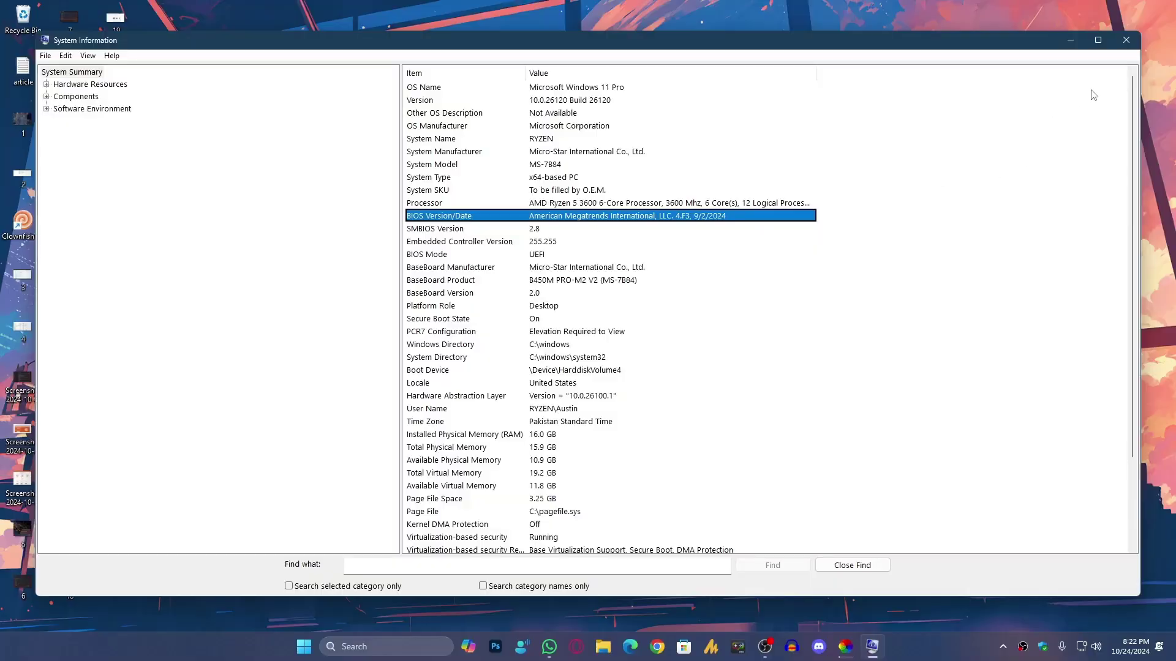
click(1126, 40)
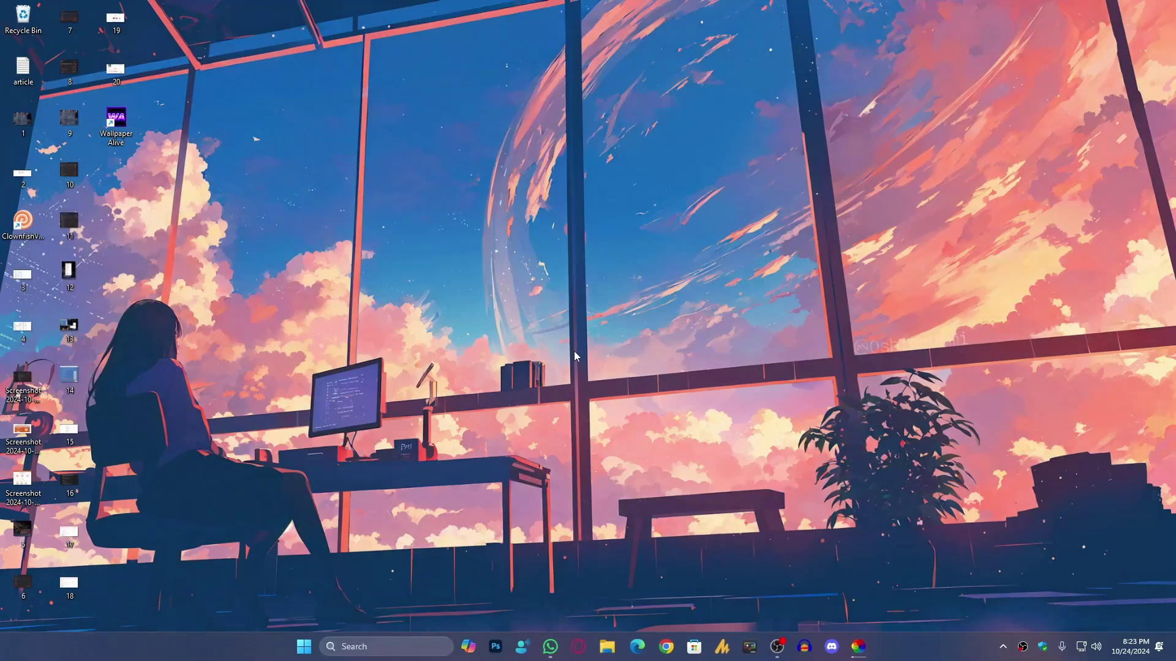